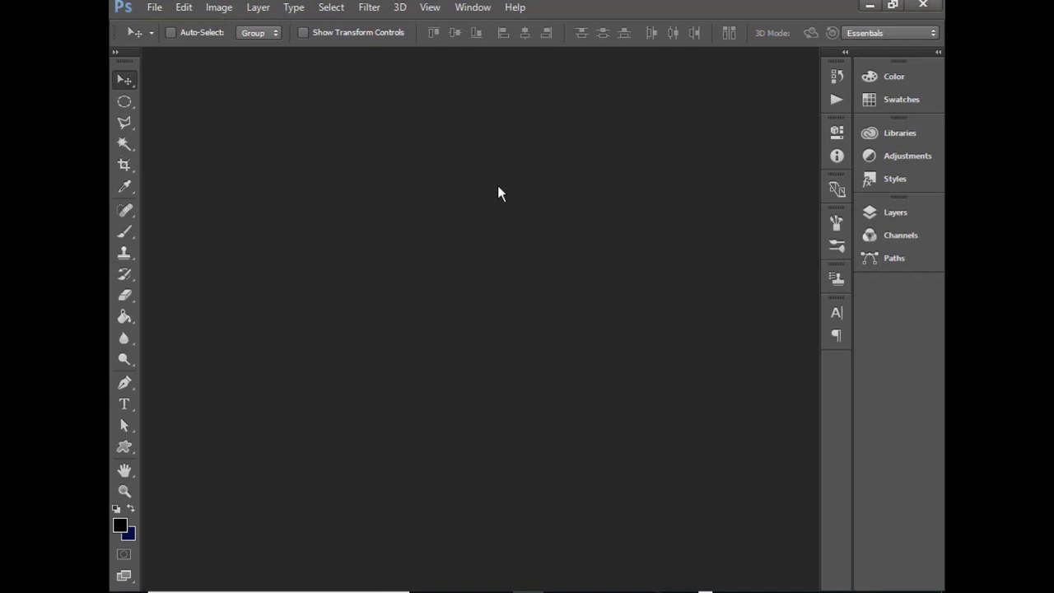
Open the fundo 01 watermelon background image from the Magali folder
{"action": "left_click", "coordinate": [153, 7]}
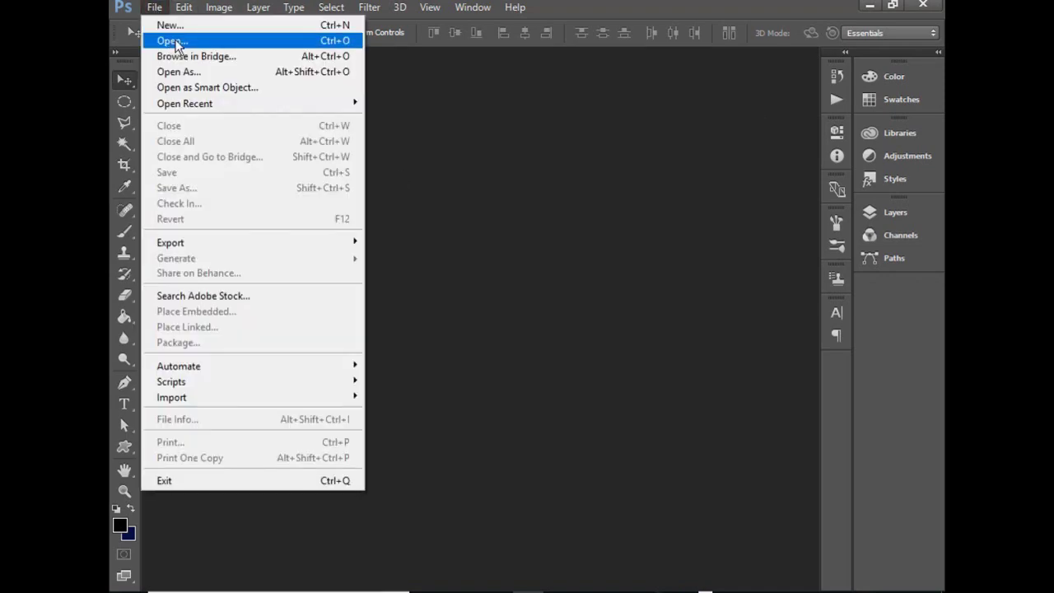
{"action": "left_click", "coordinate": [173, 40]}
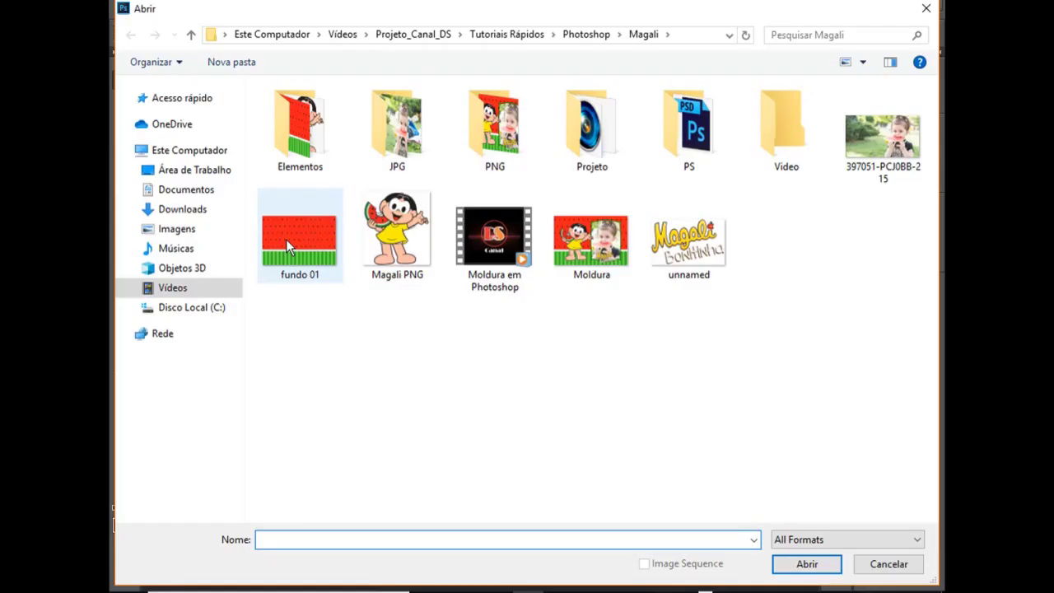
{"action": "left_click", "coordinate": [288, 239]}
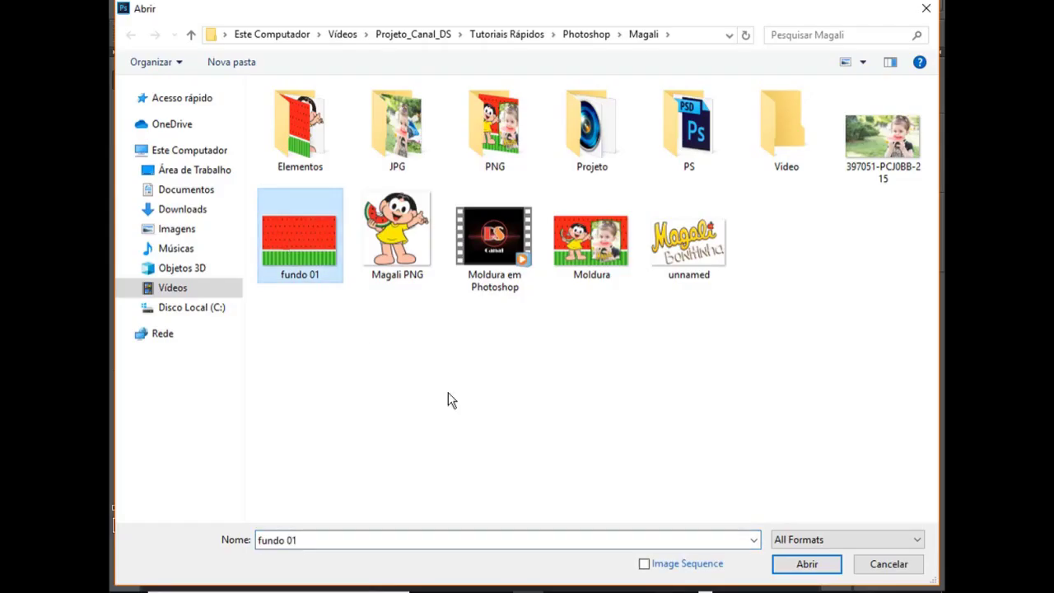
{"action": "left_click", "coordinate": [796, 565]}
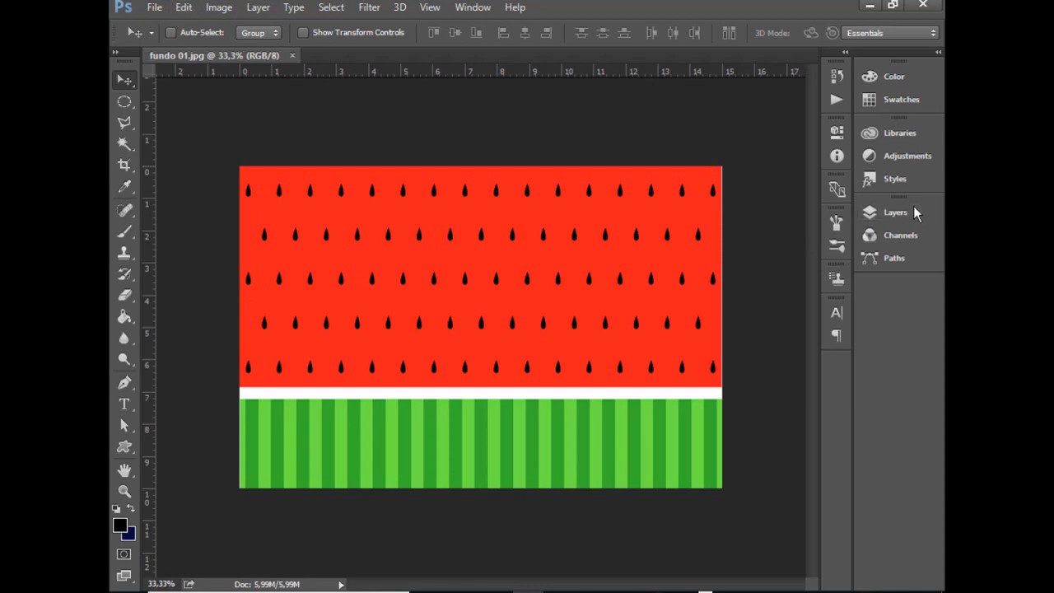
{"action": "left_click", "coordinate": [156, 8]}
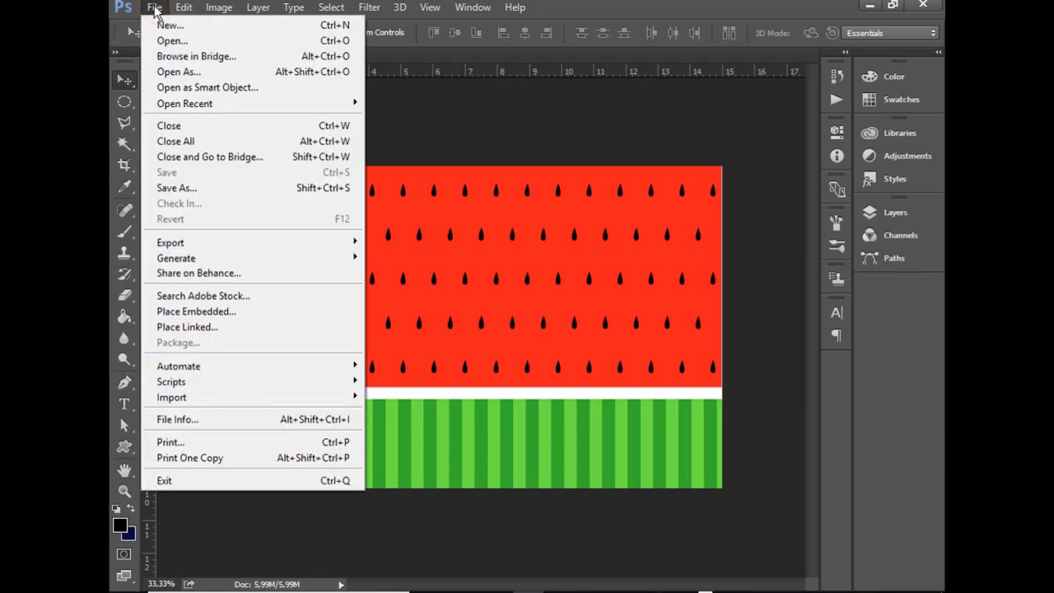
Create a new white document 15 cm wide by 10 cm high at 300 ppi
{"action": "left_click", "coordinate": [169, 25]}
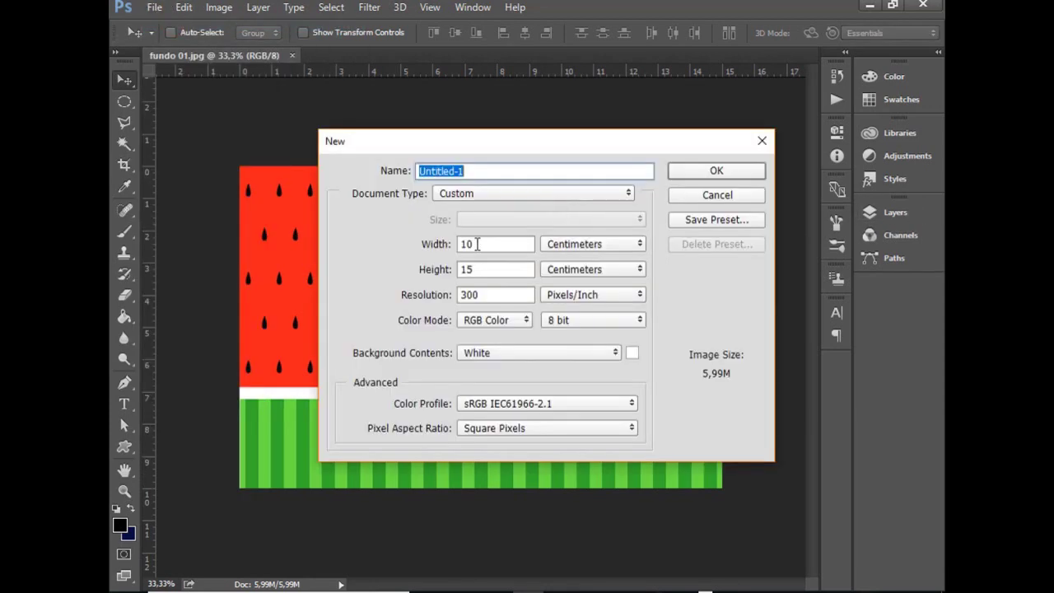
{"action": "left_click", "coordinate": [489, 241]}
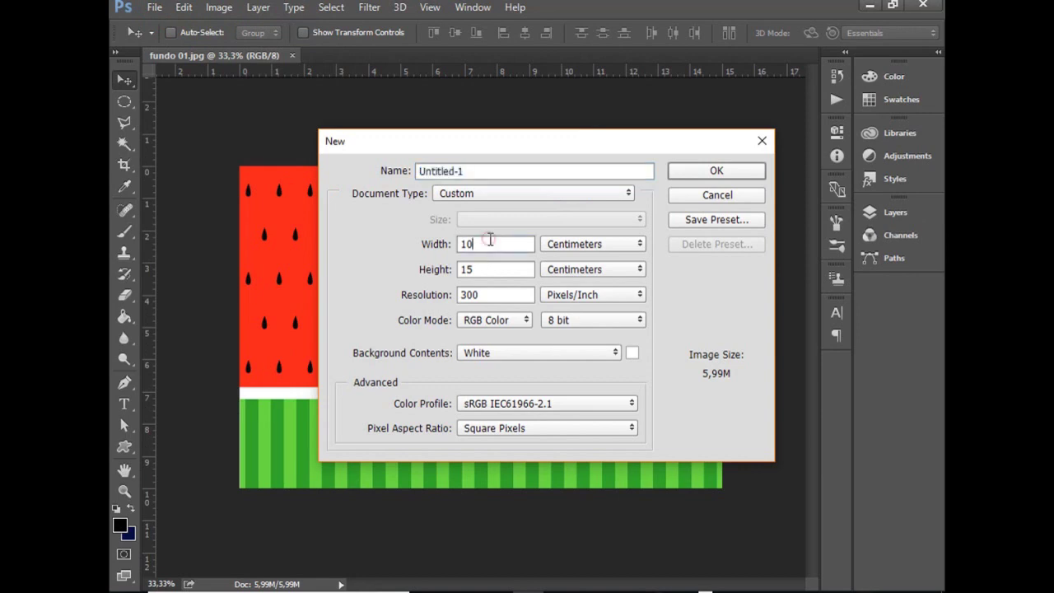
{"action": "key", "text": "BackSpace"}
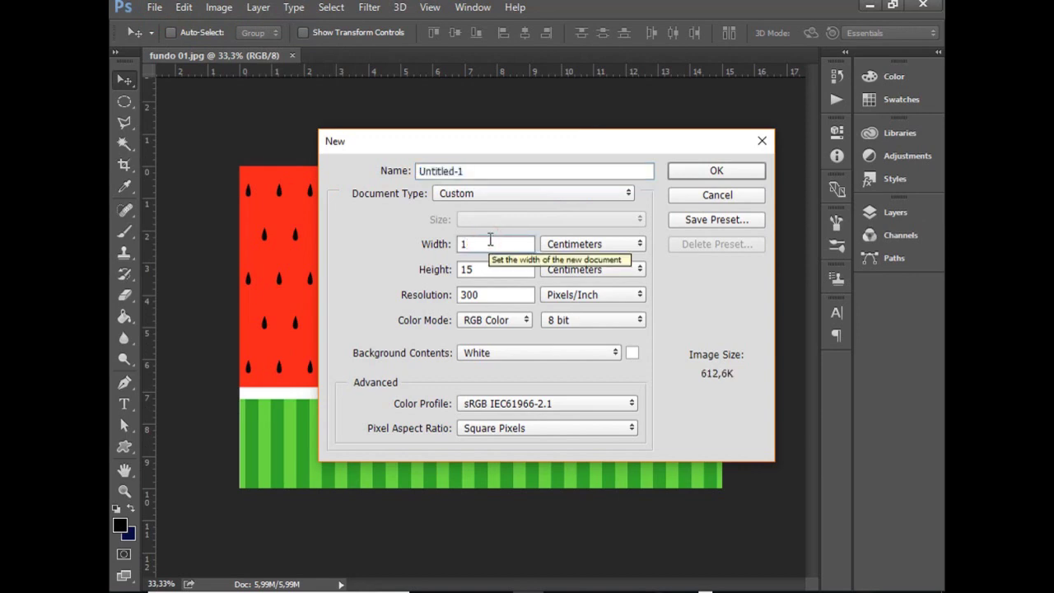
{"action": "type", "text": "5"}
{"action": "left_click", "coordinate": [479, 269]}
{"action": "key", "text": "BackSpace"}
{"action": "type", "text": "0"}
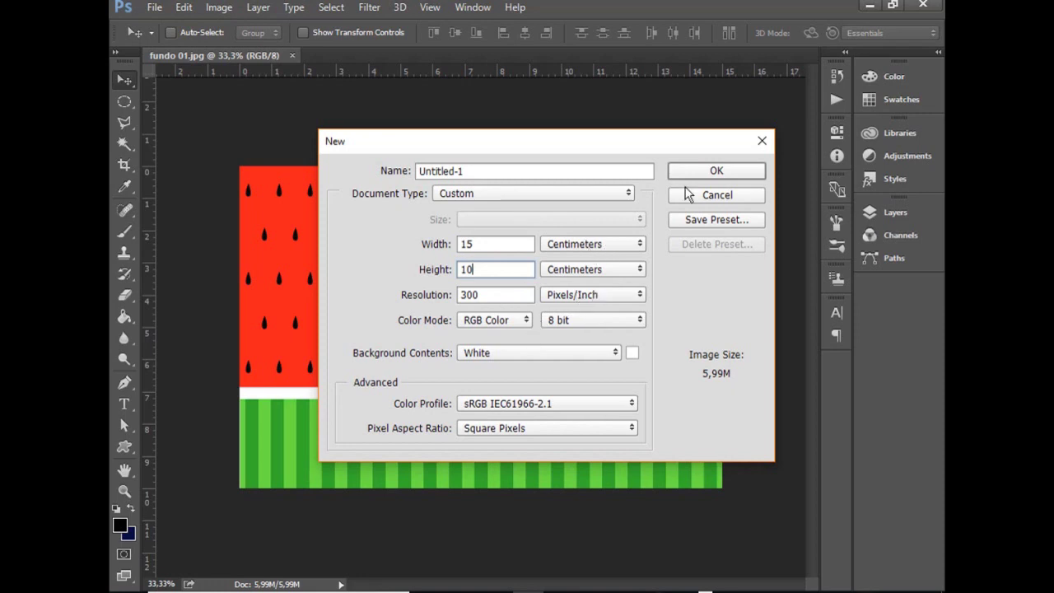
{"action": "left_click", "coordinate": [716, 171]}
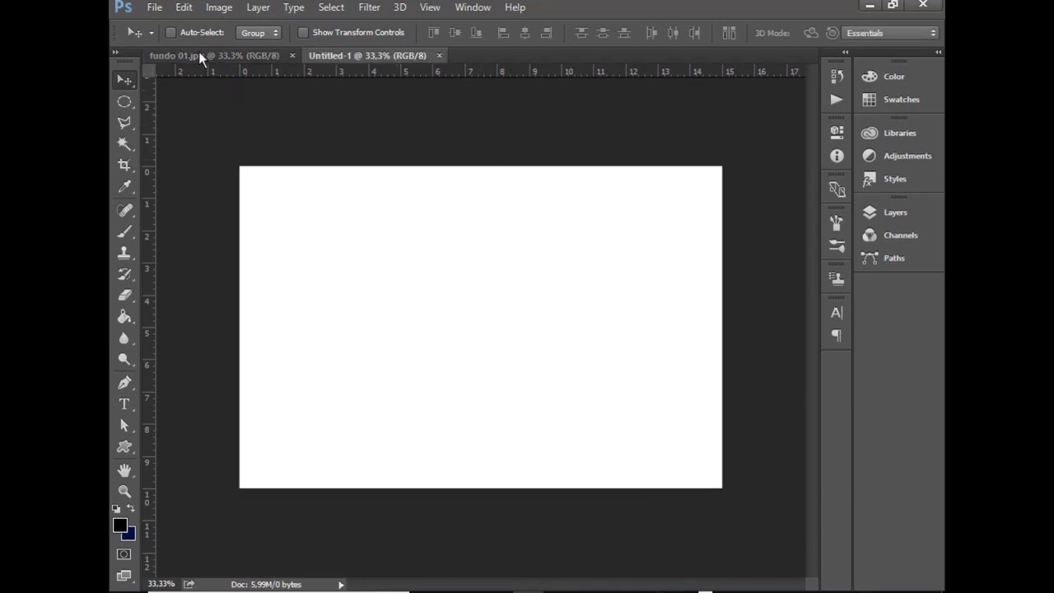
In fundo 01.jpg, unlock the Background layer into Layer 0
{"action": "key", "text": "ctrl+Tab"}
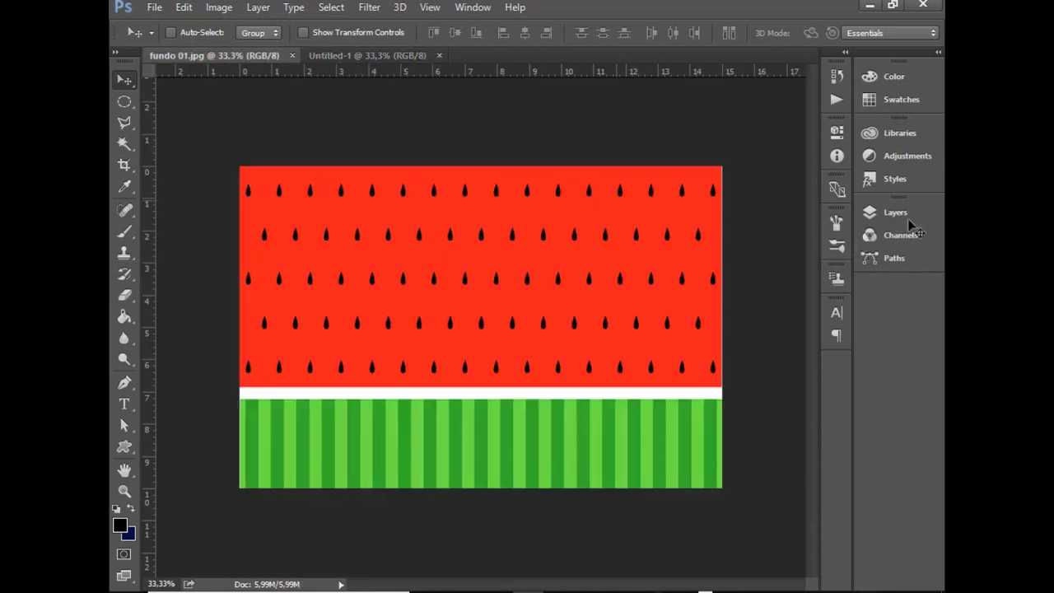
{"action": "left_click", "coordinate": [896, 212]}
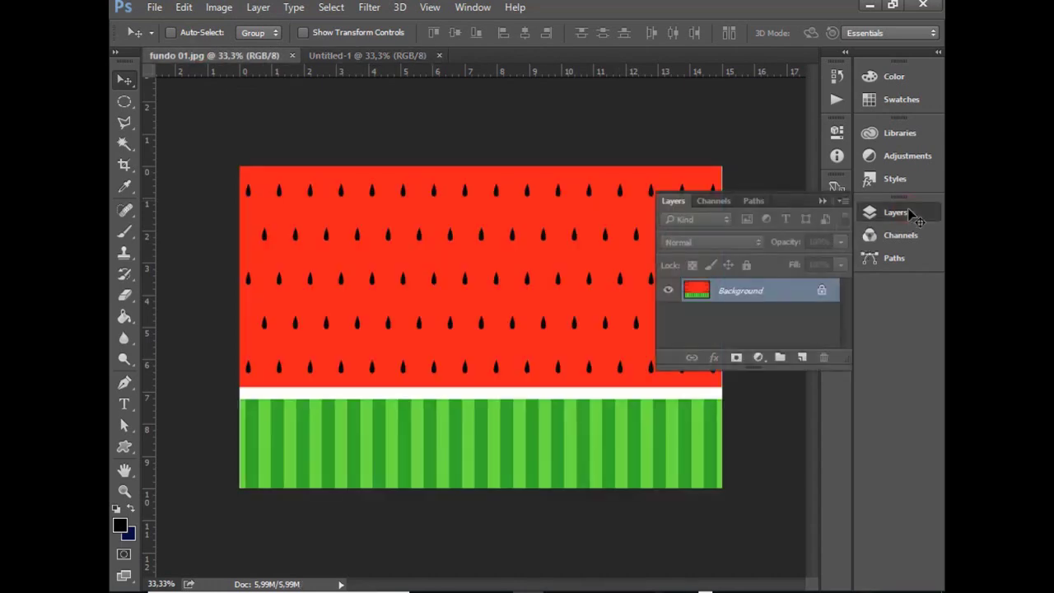
{"action": "left_click", "coordinate": [822, 292]}
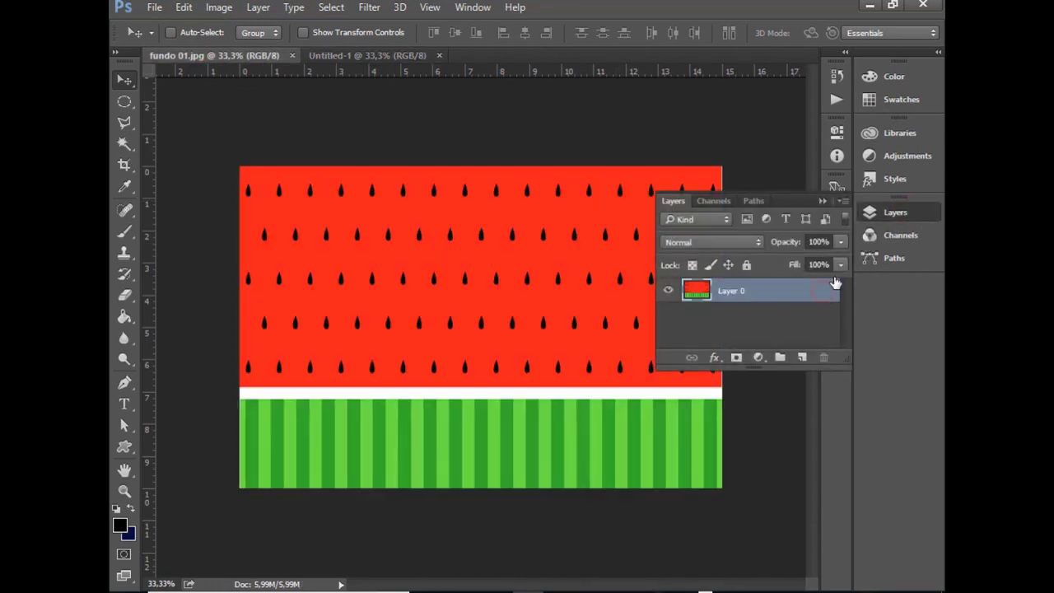
{"action": "left_click", "coordinate": [902, 212]}
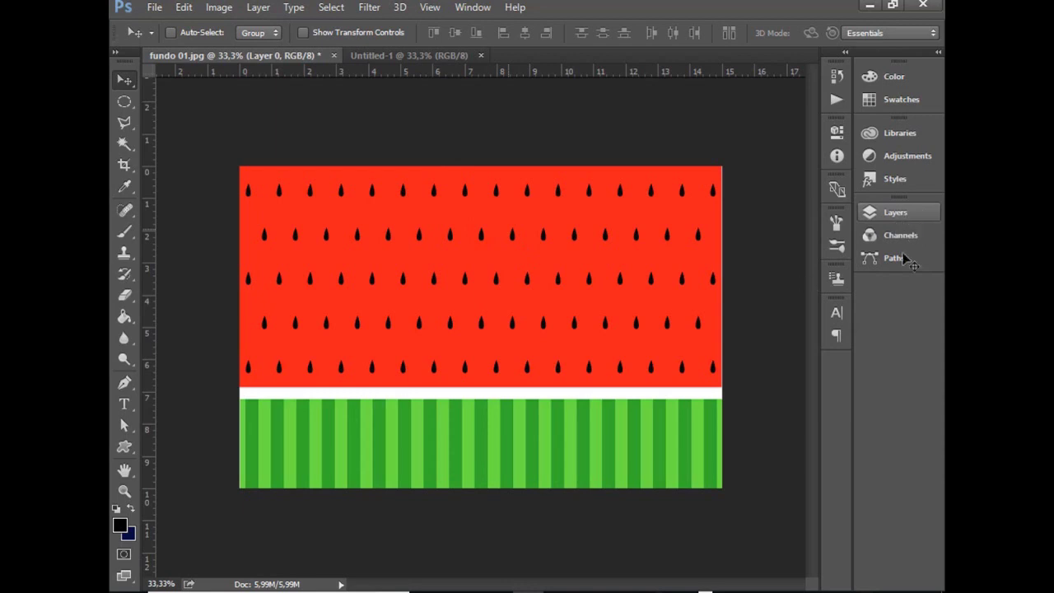
Drag the watermelon layer into Untitled-1 to fill the canvas, then close fundo 01.jpg
{"action": "left_click_drag", "start_coordinate": [799, 234], "coordinate": [481, 335]}
{"action": "left_click_drag", "start_coordinate": [481, 335], "coordinate": [423, 329]}
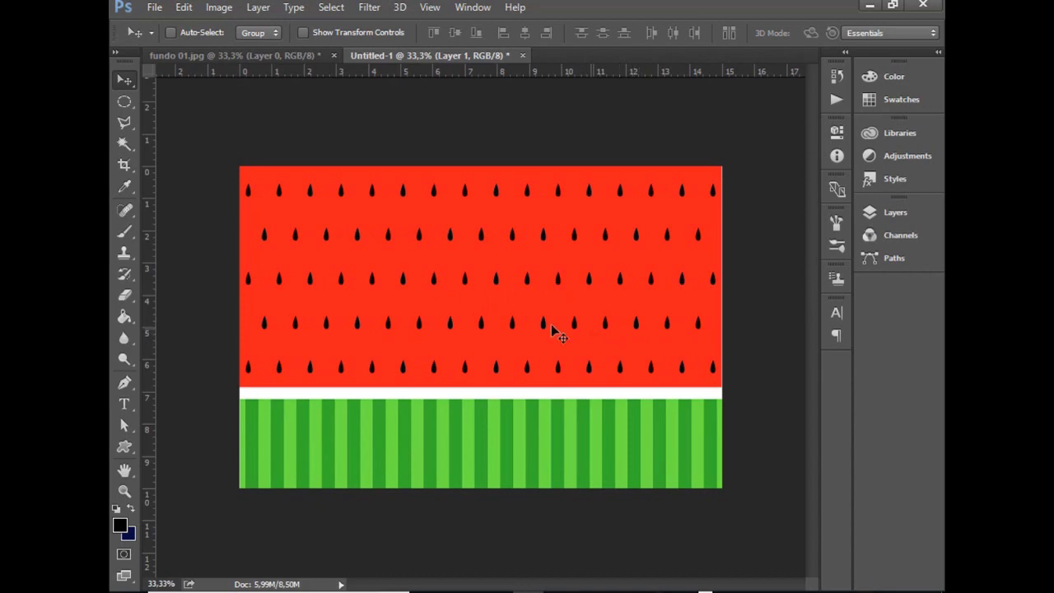
{"action": "left_click", "coordinate": [334, 55]}
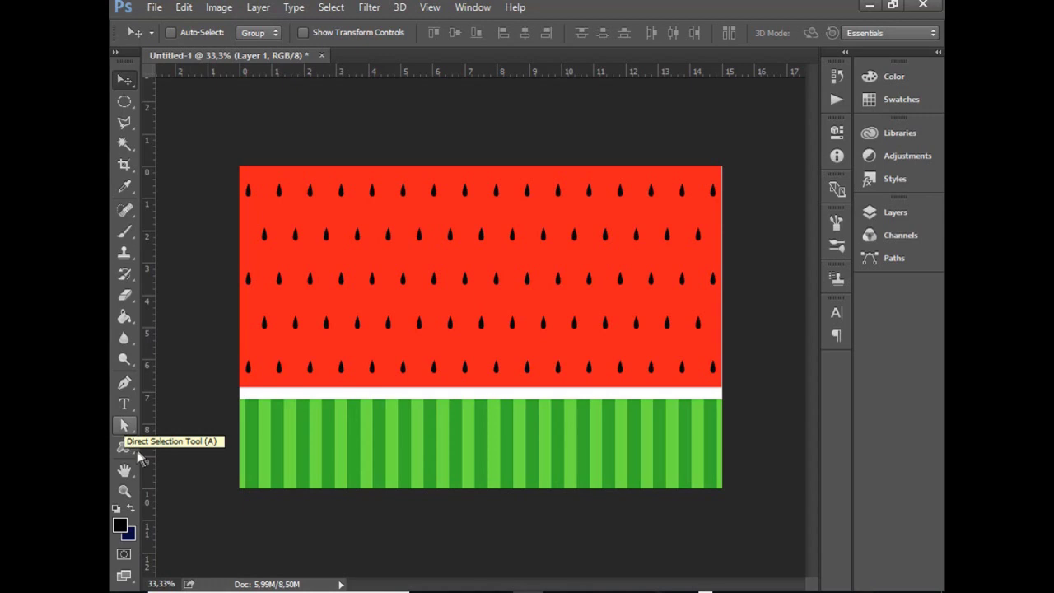
{"action": "left_click", "coordinate": [133, 451]}
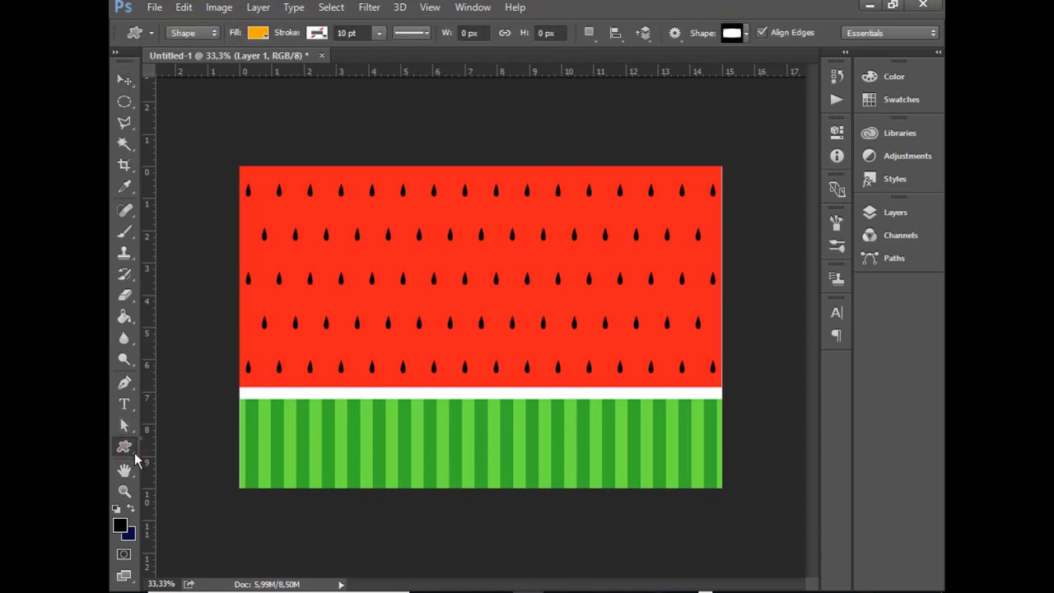
Select the Custom Shape Tool and pick the wavy-edged frame from the shape library
{"action": "right_click", "coordinate": [134, 452]}
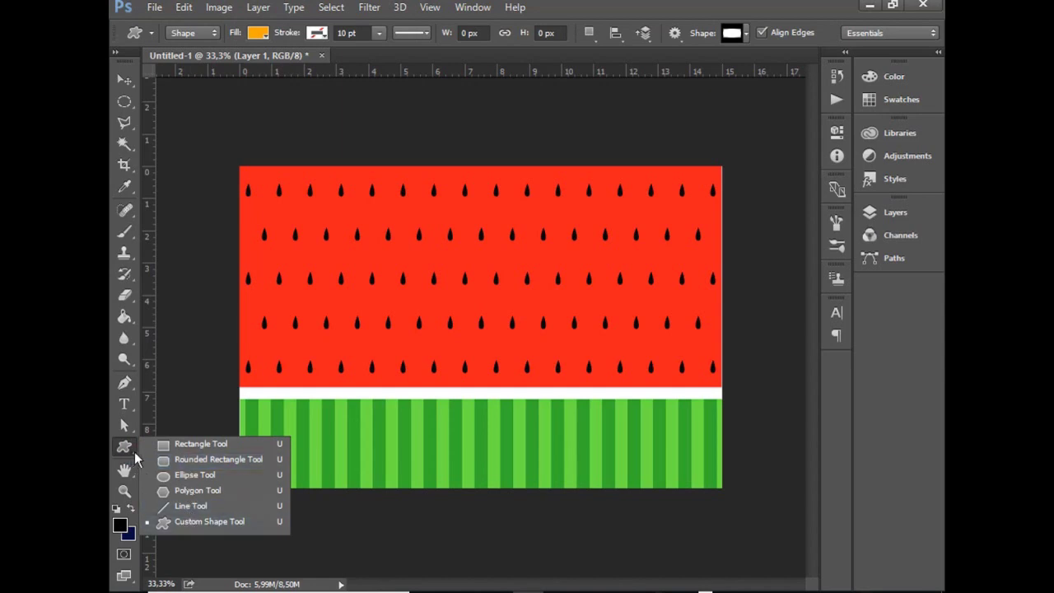
{"action": "left_click", "coordinate": [183, 359]}
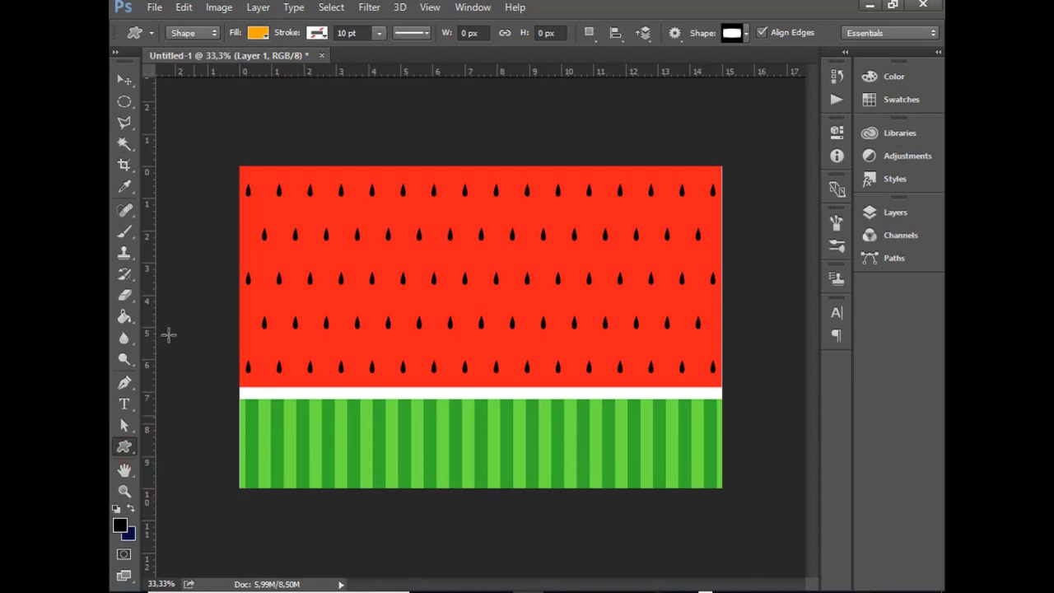
{"action": "left_click", "coordinate": [745, 33]}
{"action": "scroll", "coordinate": [770, 188], "scroll_direction": "down", "scroll_amount": 2}
{"action": "scroll", "coordinate": [757, 186], "scroll_direction": "down", "scroll_amount": 5}
{"action": "scroll", "coordinate": [741, 183], "scroll_direction": "down", "scroll_amount": 1}
{"action": "scroll", "coordinate": [741, 185], "scroll_direction": "down", "scroll_amount": 3}
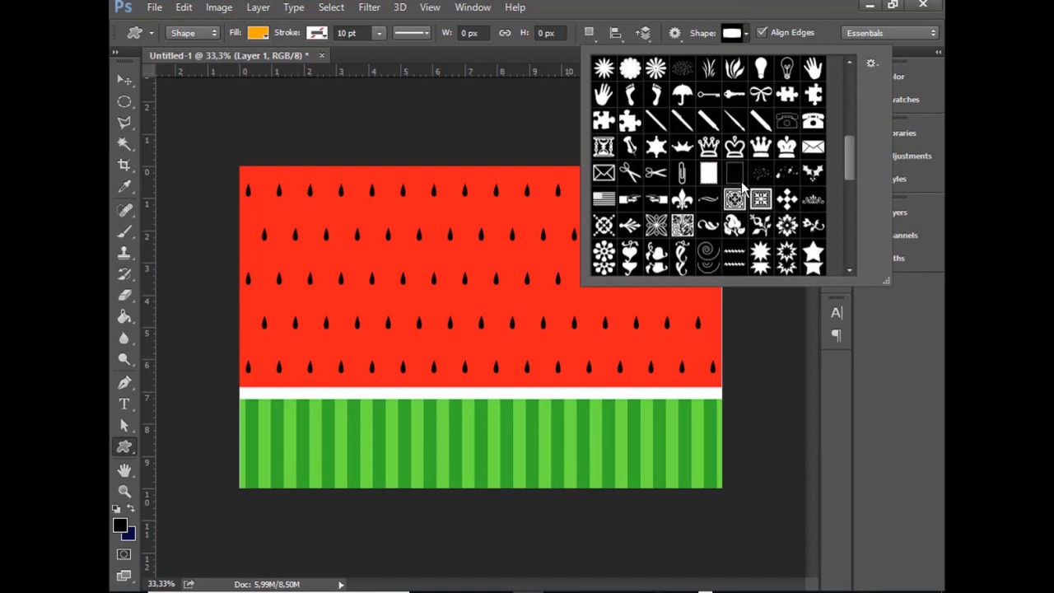
{"action": "scroll", "coordinate": [745, 191], "scroll_direction": "down", "scroll_amount": 1}
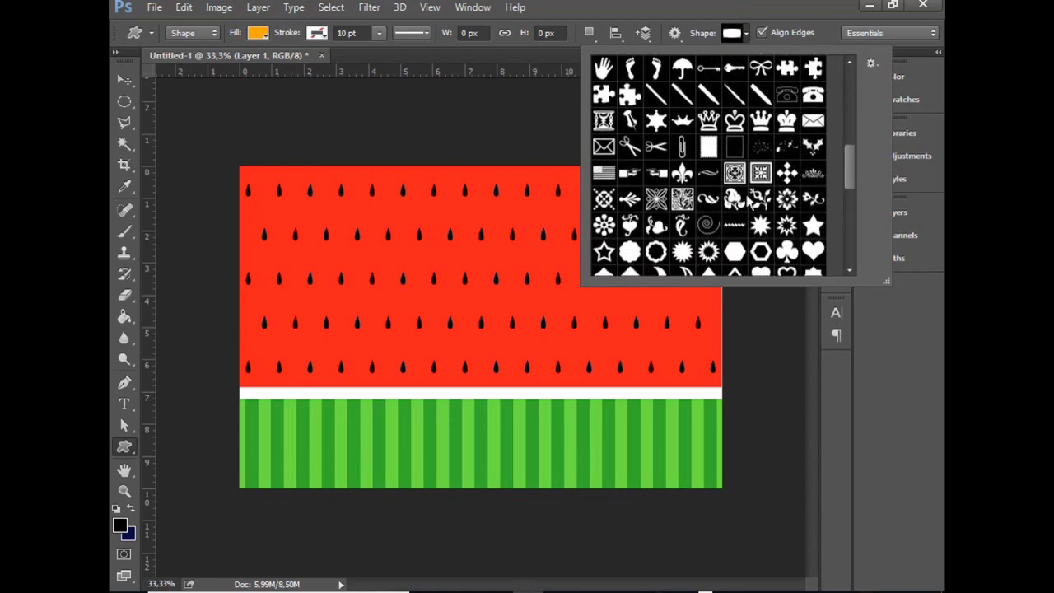
{"action": "scroll", "coordinate": [745, 194], "scroll_direction": "up", "scroll_amount": 2}
{"action": "scroll", "coordinate": [746, 195], "scroll_direction": "up", "scroll_amount": 3}
{"action": "scroll", "coordinate": [759, 187], "scroll_direction": "up", "scroll_amount": 1}
{"action": "scroll", "coordinate": [759, 164], "scroll_direction": "up", "scroll_amount": 3}
{"action": "scroll", "coordinate": [762, 132], "scroll_direction": "up", "scroll_amount": 1}
{"action": "scroll", "coordinate": [764, 100], "scroll_direction": "up", "scroll_amount": 1}
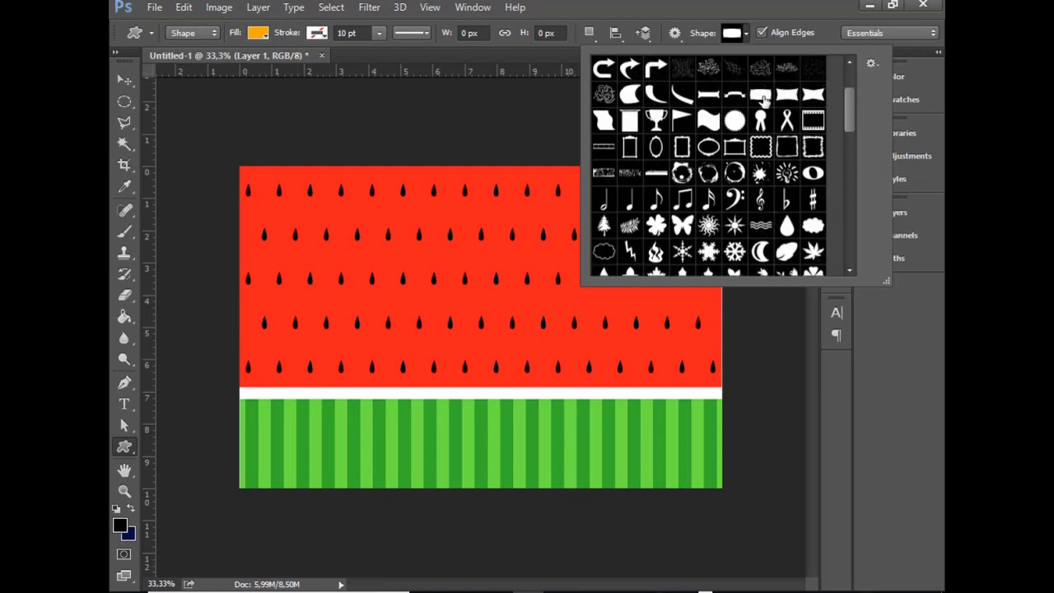
{"action": "left_click", "coordinate": [747, 33]}
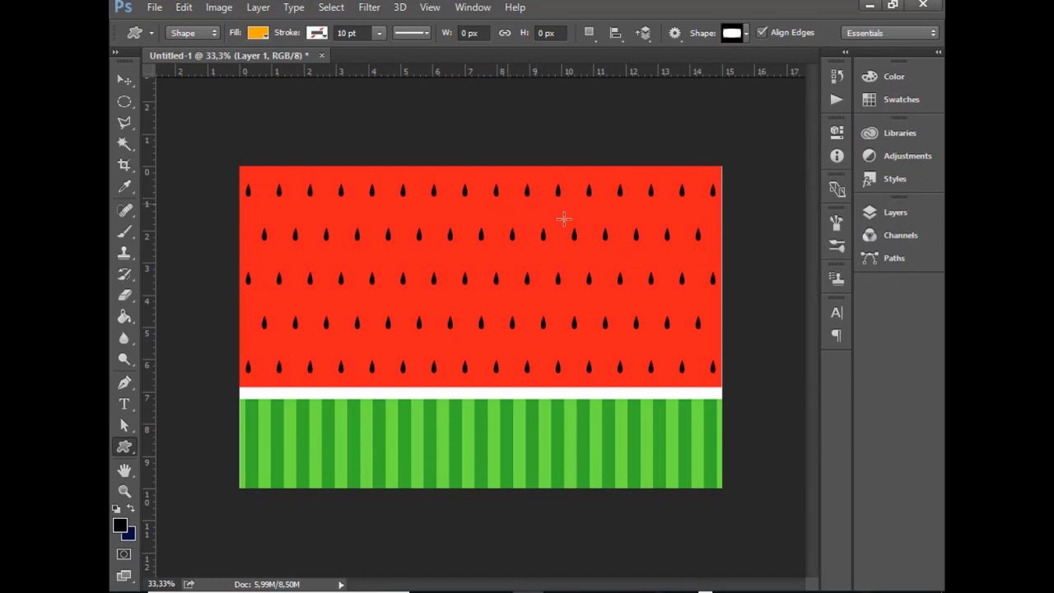
Draw the orange wavy frame on the card's right side, nudge it, and scale to about 106%
{"action": "left_click_drag", "start_coordinate": [506, 203], "coordinate": [708, 479]}
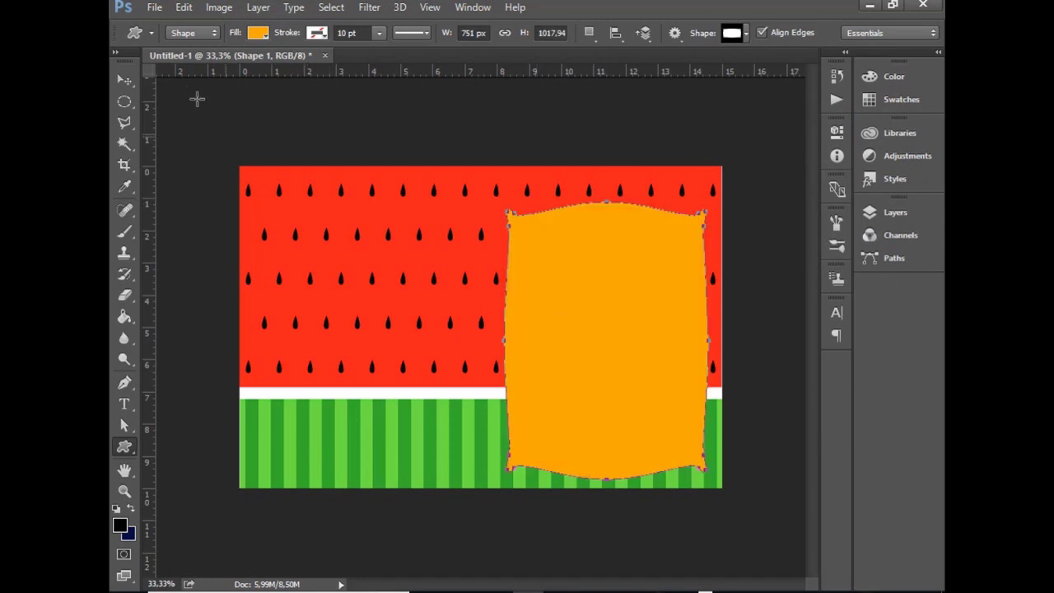
{"action": "key", "text": "v"}
{"action": "left_click_drag", "start_coordinate": [583, 285], "coordinate": [549, 275]}
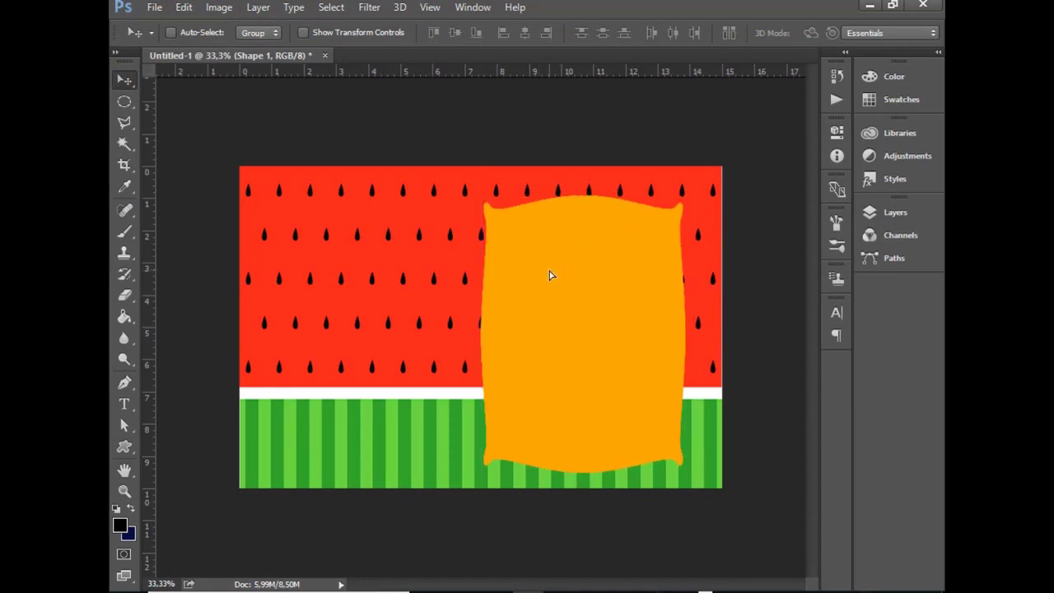
{"action": "key", "text": "ctrl+t"}
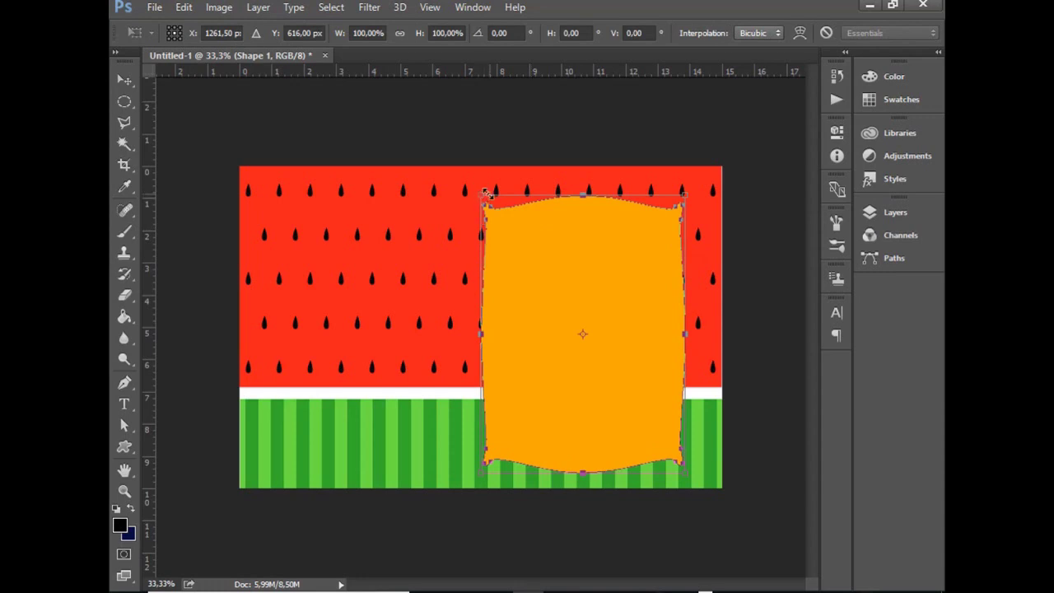
{"action": "left_click_drag", "start_coordinate": [482, 196], "coordinate": [467, 178]}
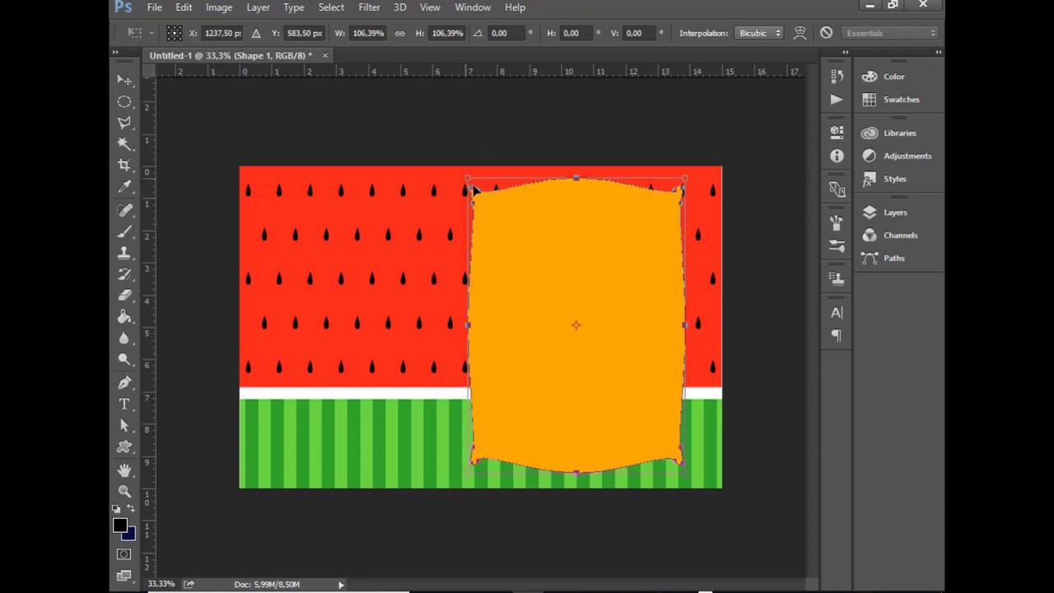
{"action": "double_click", "coordinate": [544, 231]}
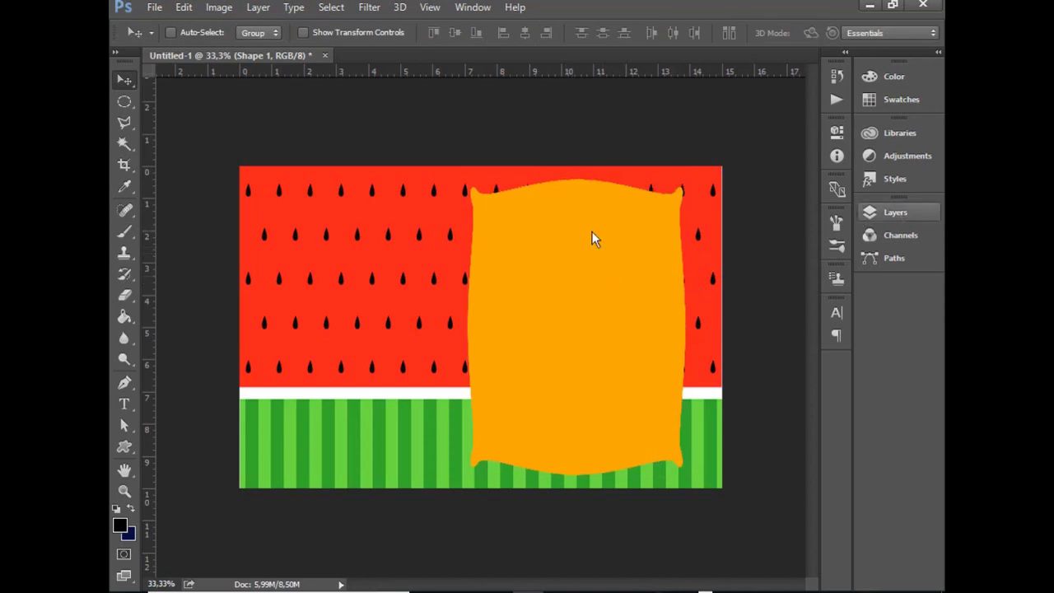
{"action": "left_click", "coordinate": [898, 214]}
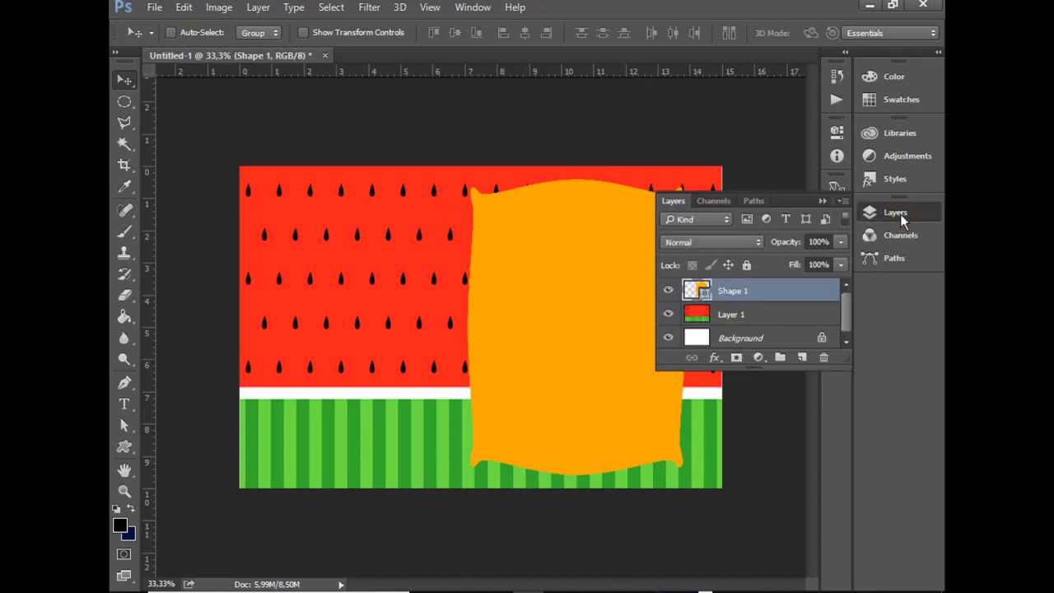
Add a light blue stroke layer style to the Shape 1 frame
{"action": "double_click", "coordinate": [780, 294]}
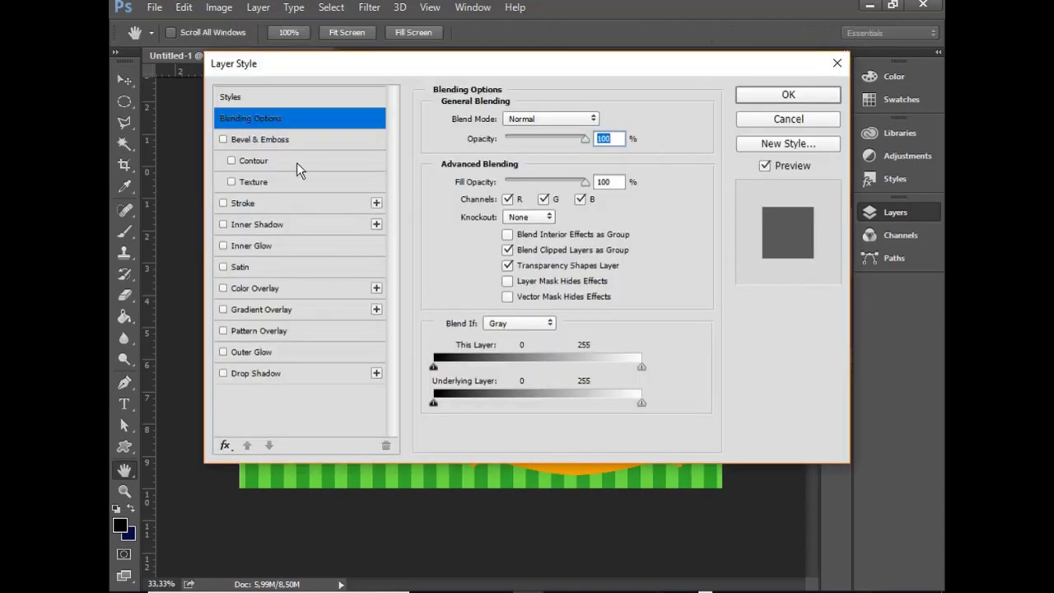
{"action": "left_click", "coordinate": [222, 204]}
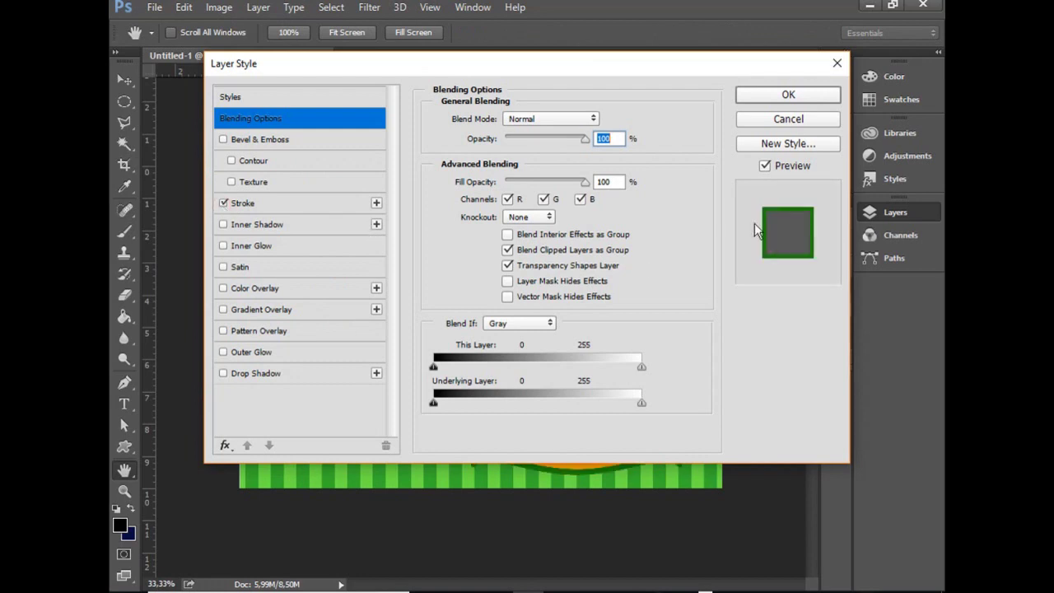
{"action": "left_click", "coordinate": [323, 206]}
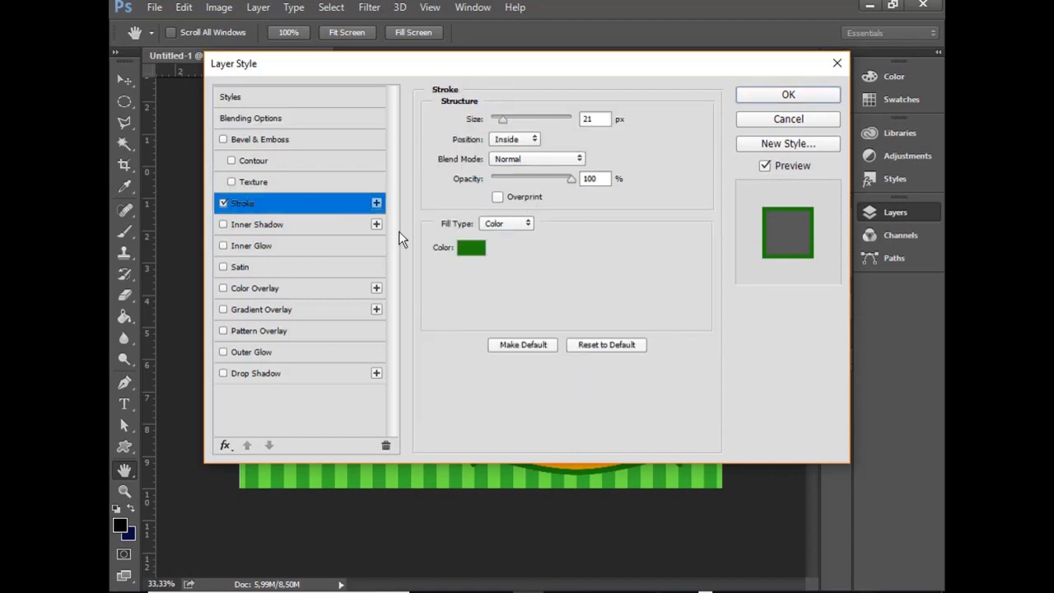
{"action": "left_click", "coordinate": [475, 254]}
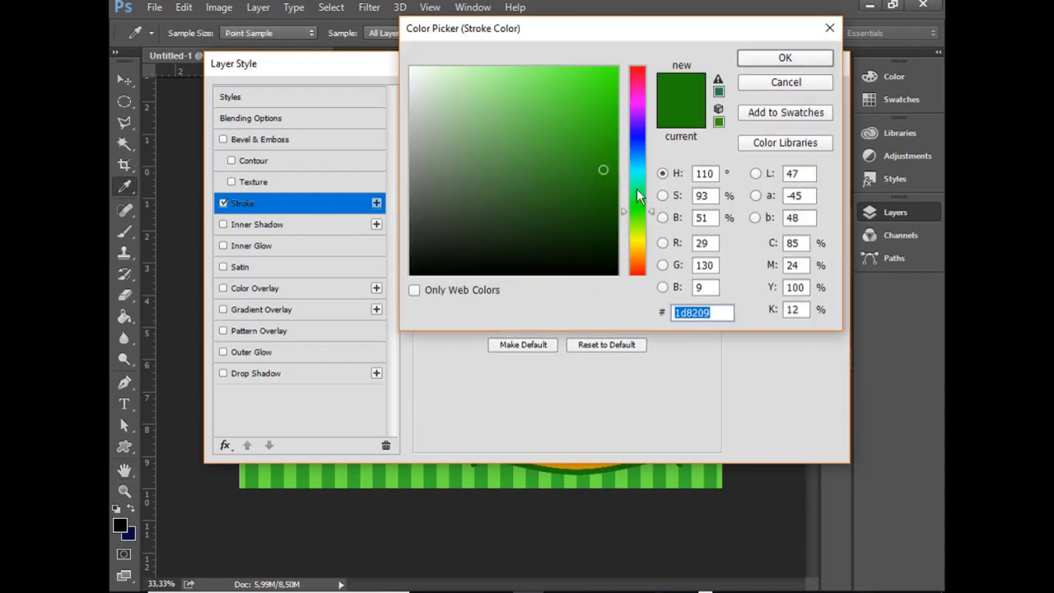
{"action": "left_click", "coordinate": [633, 137]}
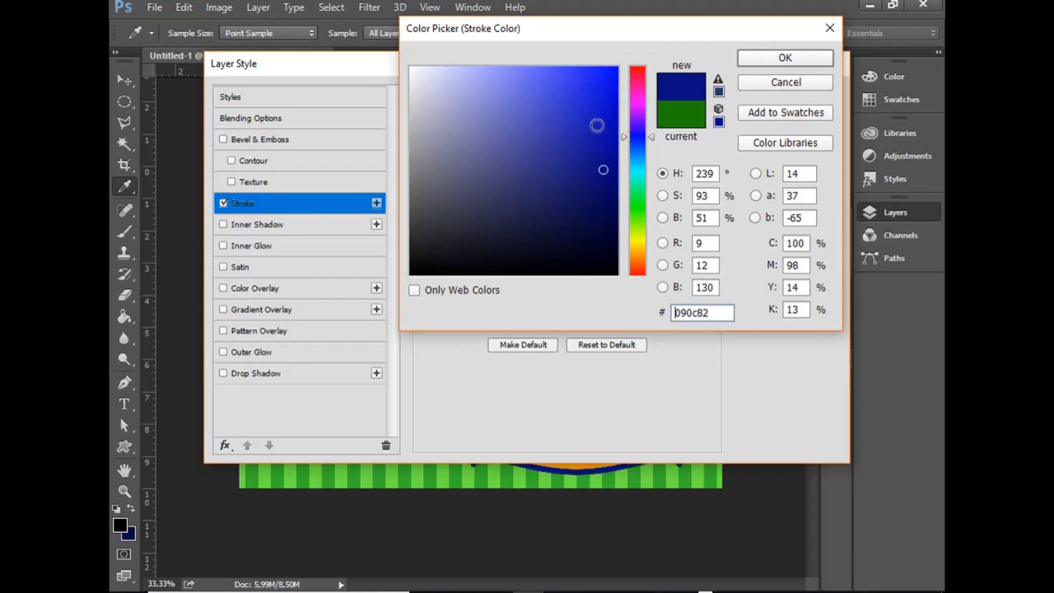
{"action": "left_click", "coordinate": [596, 125]}
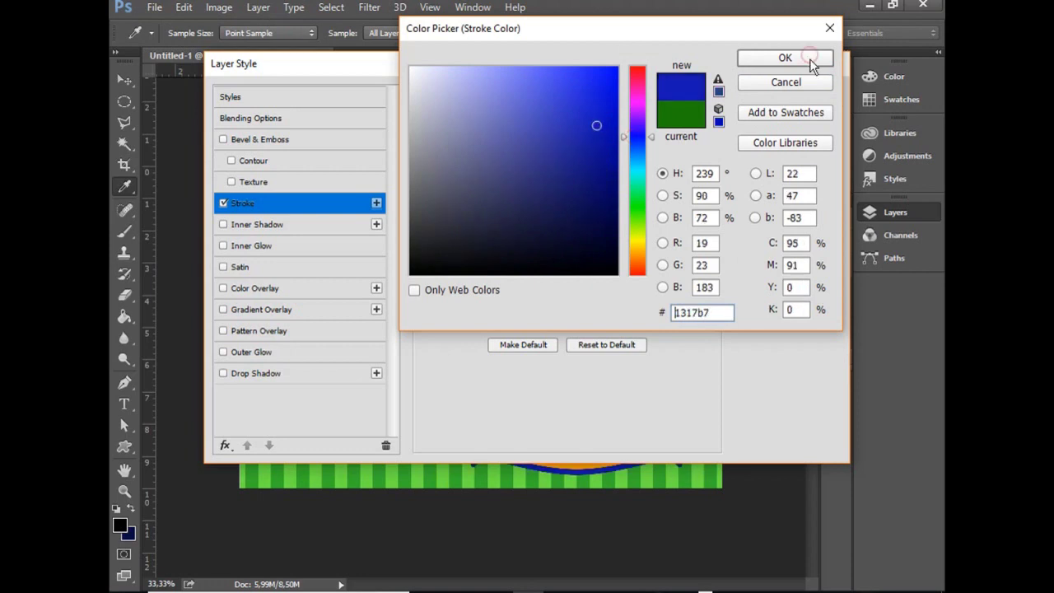
{"action": "left_click", "coordinate": [809, 58]}
{"action": "left_click", "coordinate": [787, 96]}
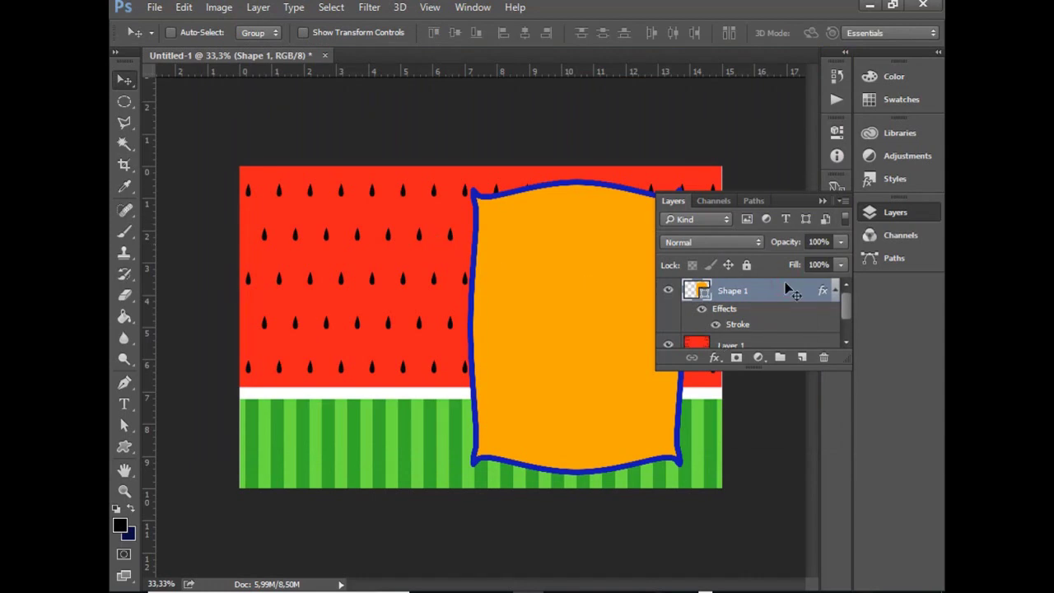
Change the frame's stroke colour to green 13b735 at 21 px
{"action": "double_click", "coordinate": [786, 289]}
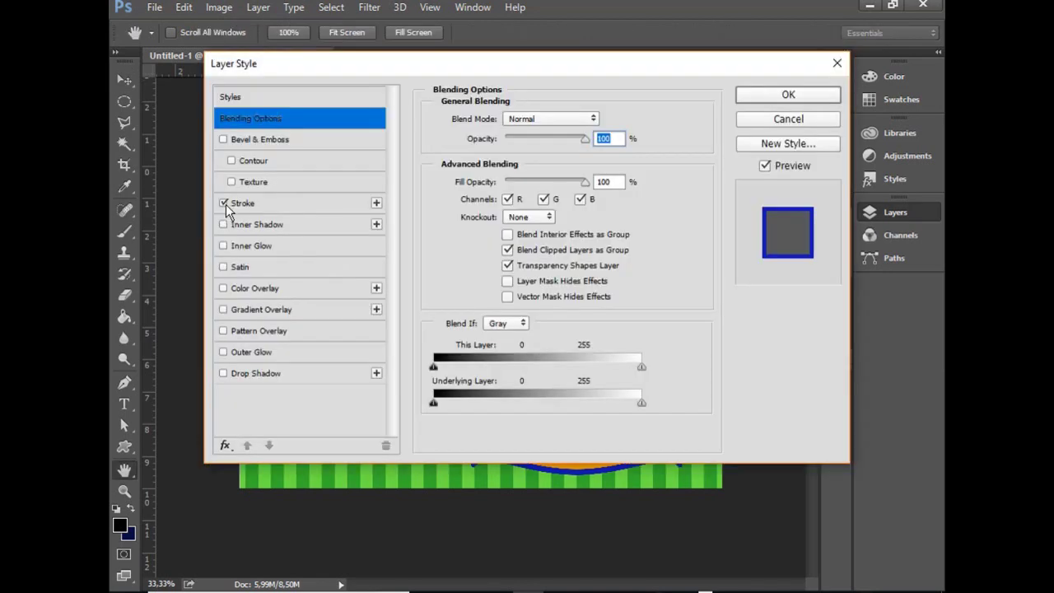
{"action": "left_click", "coordinate": [316, 202]}
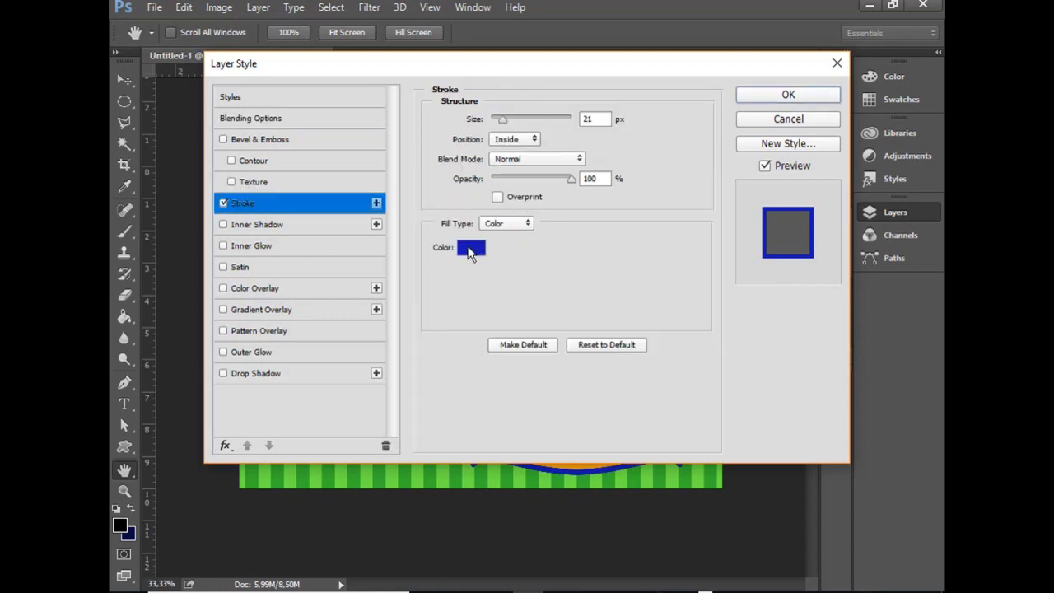
{"action": "left_click", "coordinate": [471, 249]}
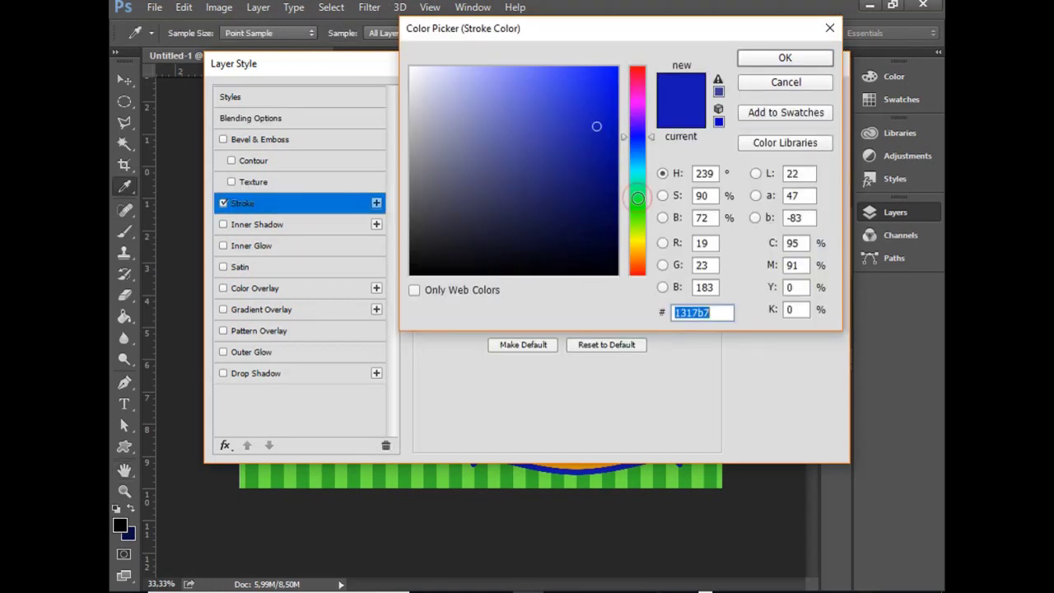
{"action": "left_click", "coordinate": [637, 199]}
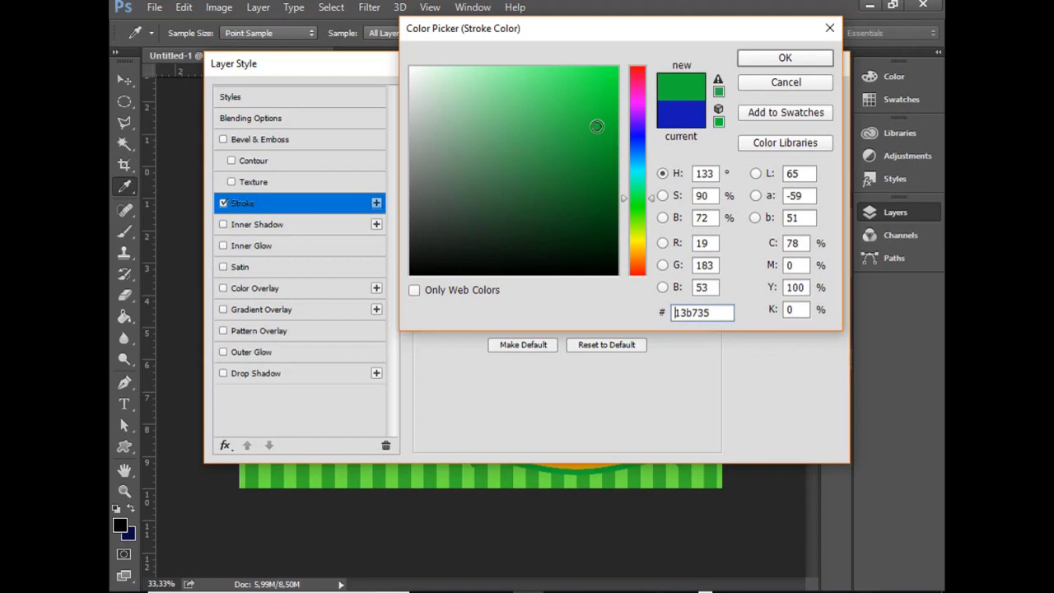
{"action": "left_click", "coordinate": [807, 59]}
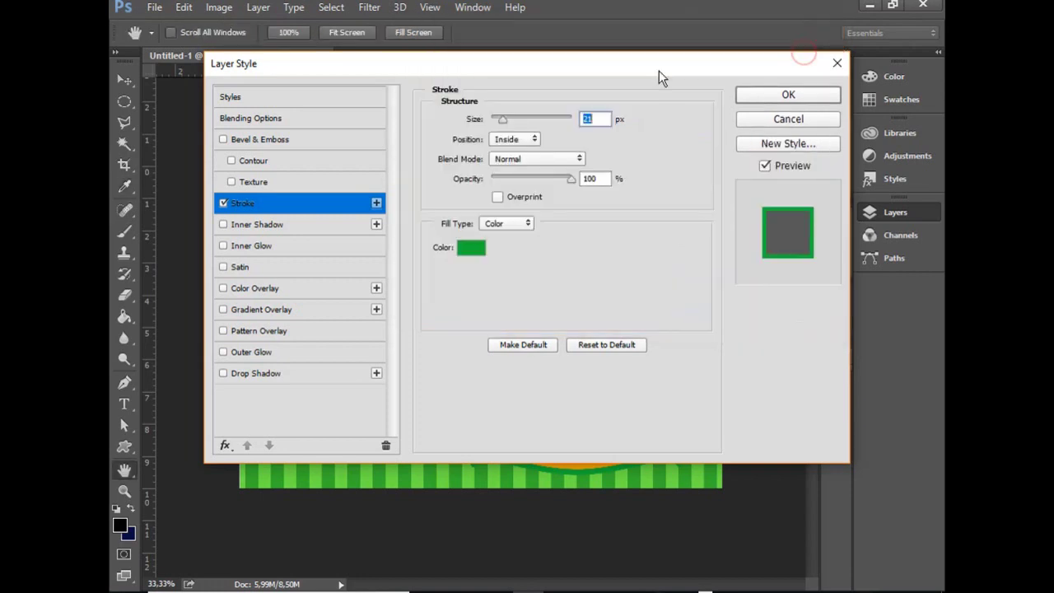
{"action": "left_click", "coordinate": [779, 100]}
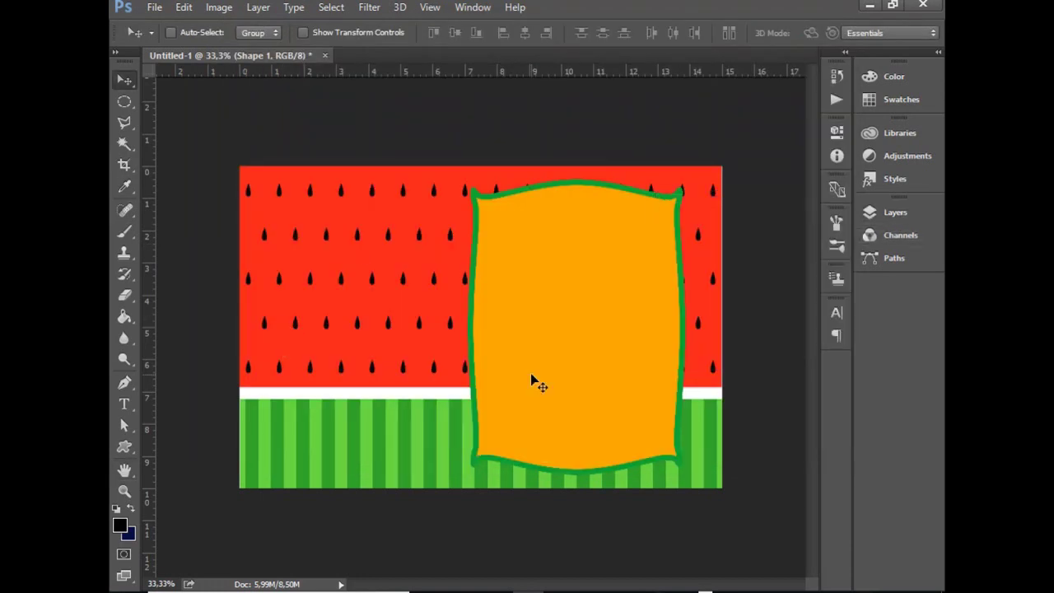
Open the child photo 397051-PCJ0BB-215.jpg
{"action": "left_click", "coordinate": [156, 9]}
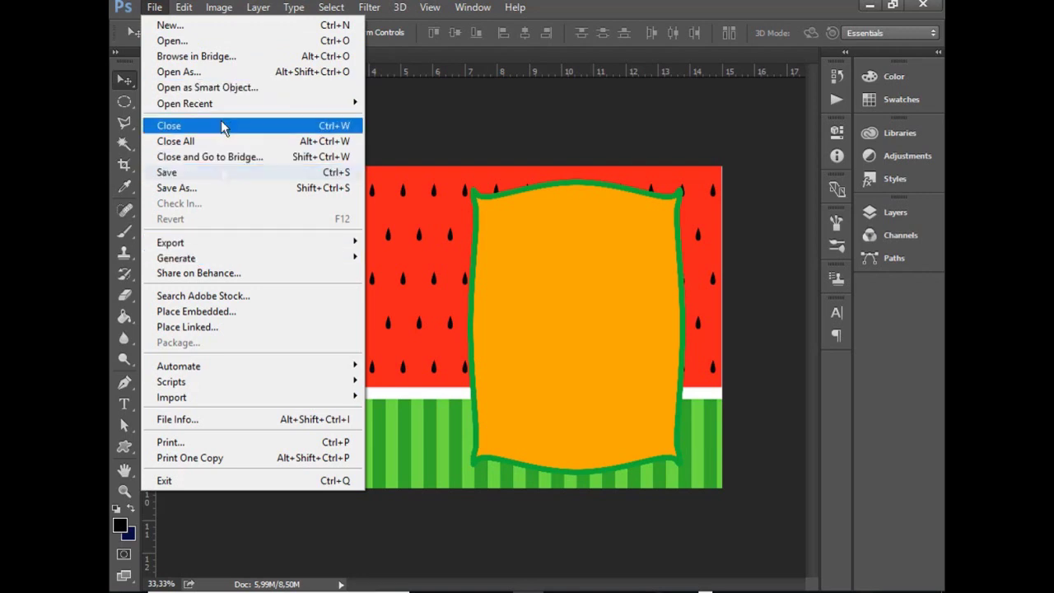
{"action": "left_click", "coordinate": [185, 42]}
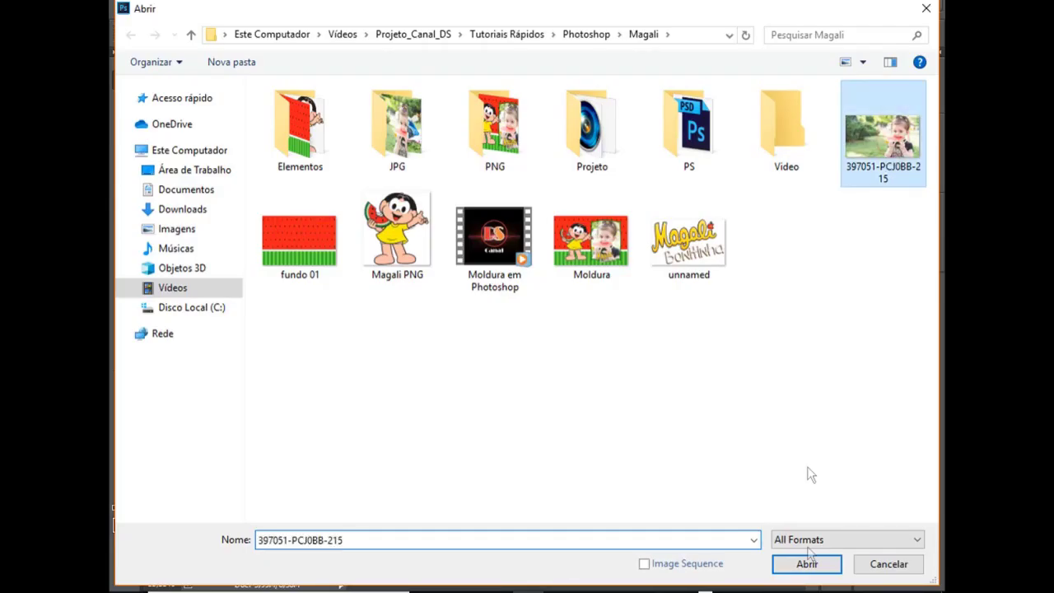
{"action": "left_click", "coordinate": [806, 565]}
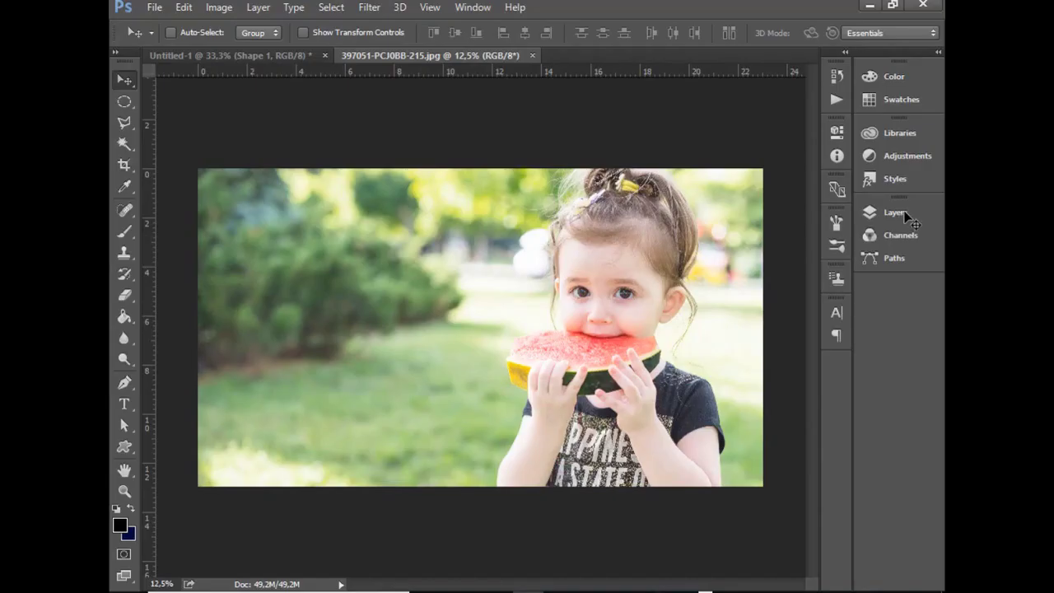
Unlock the photo's background as Layer 0 and drag it toward the watermelon card
{"action": "left_click", "coordinate": [897, 213]}
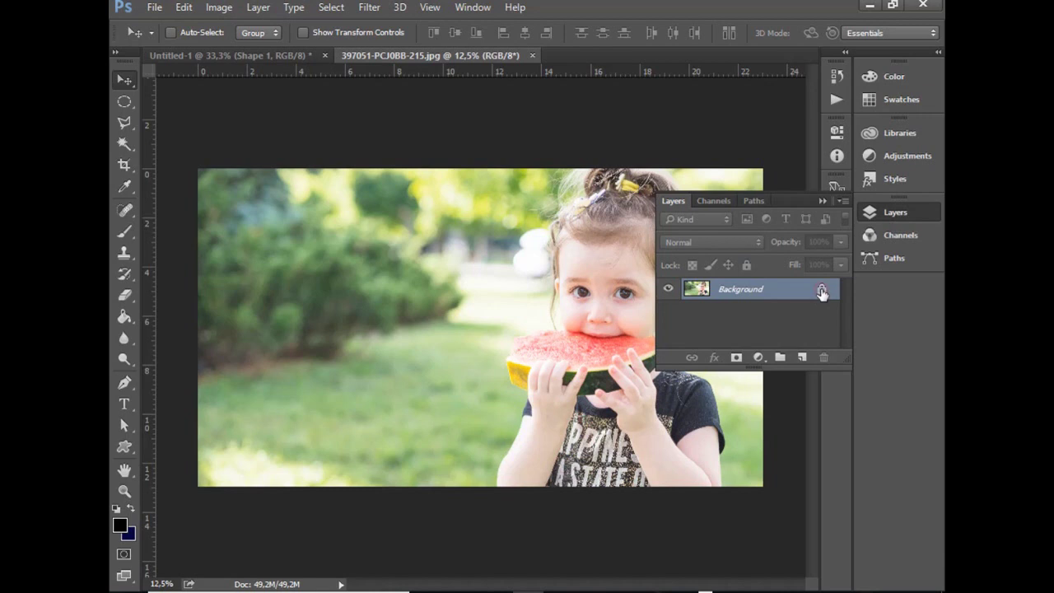
{"action": "left_click", "coordinate": [821, 289]}
{"action": "left_click", "coordinate": [907, 212]}
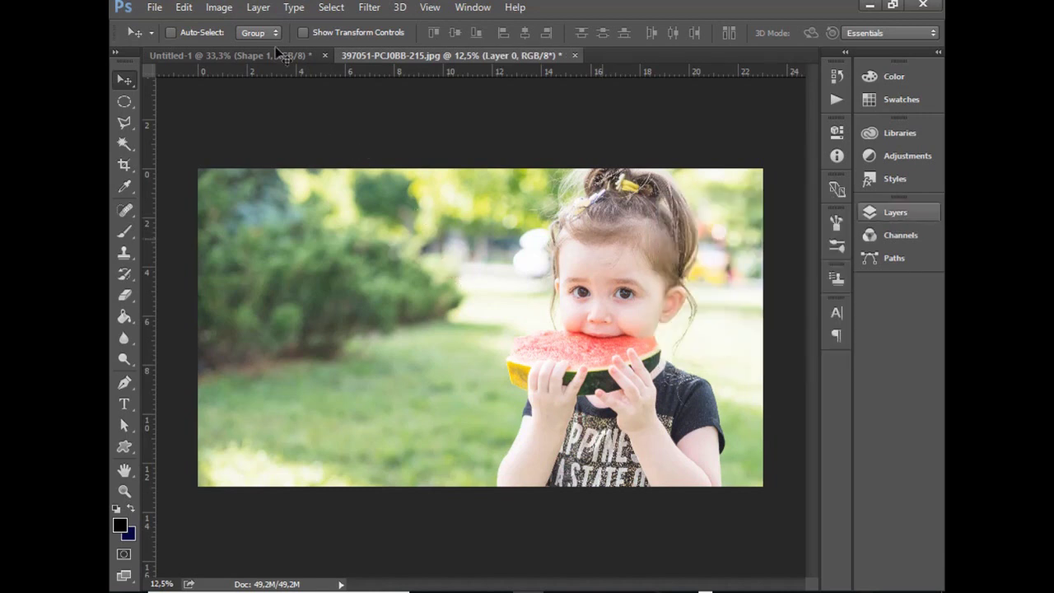
{"action": "left_click_drag", "start_coordinate": [264, 52], "coordinate": [543, 317]}
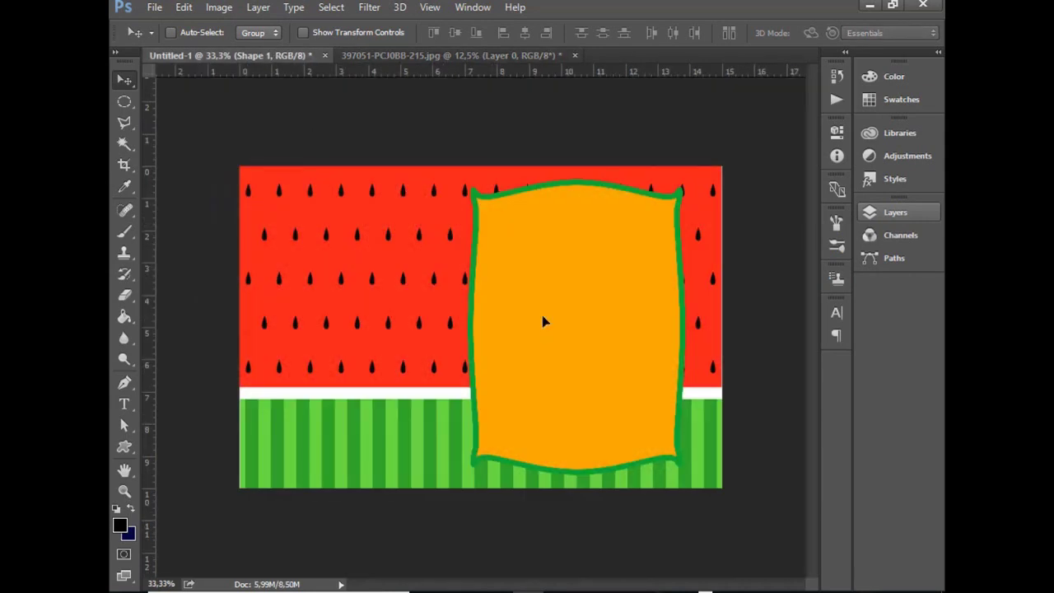
Drop the child photo into the watermelon card as Layer 2
{"action": "left_click_drag", "start_coordinate": [543, 321], "coordinate": [526, 317]}
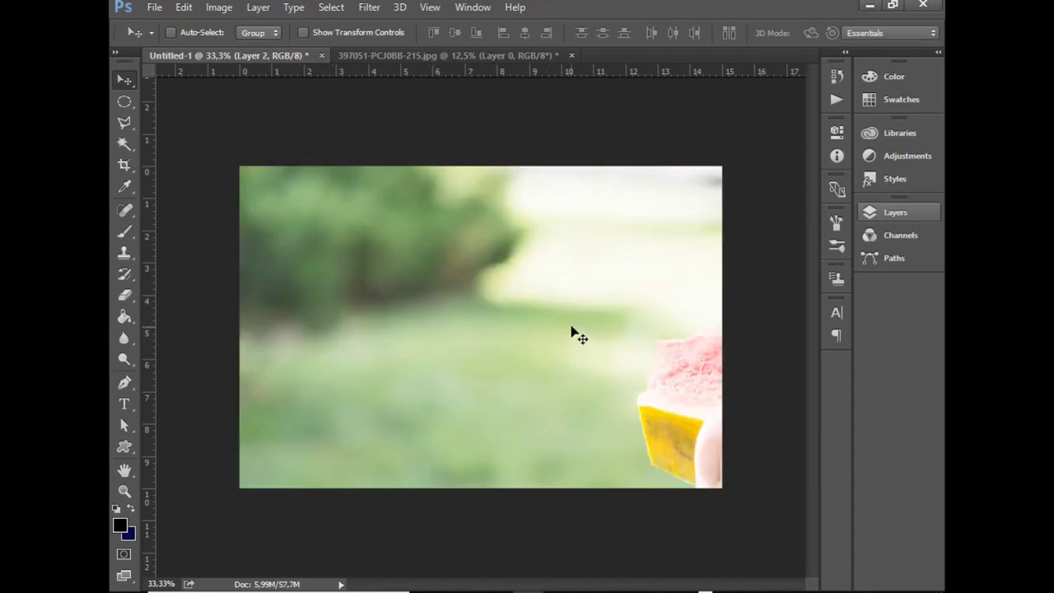
{"action": "scroll", "coordinate": [576, 333], "scroll_direction": "down", "scroll_amount": 2}
{"action": "scroll", "coordinate": [568, 331], "scroll_direction": "down", "scroll_amount": 1}
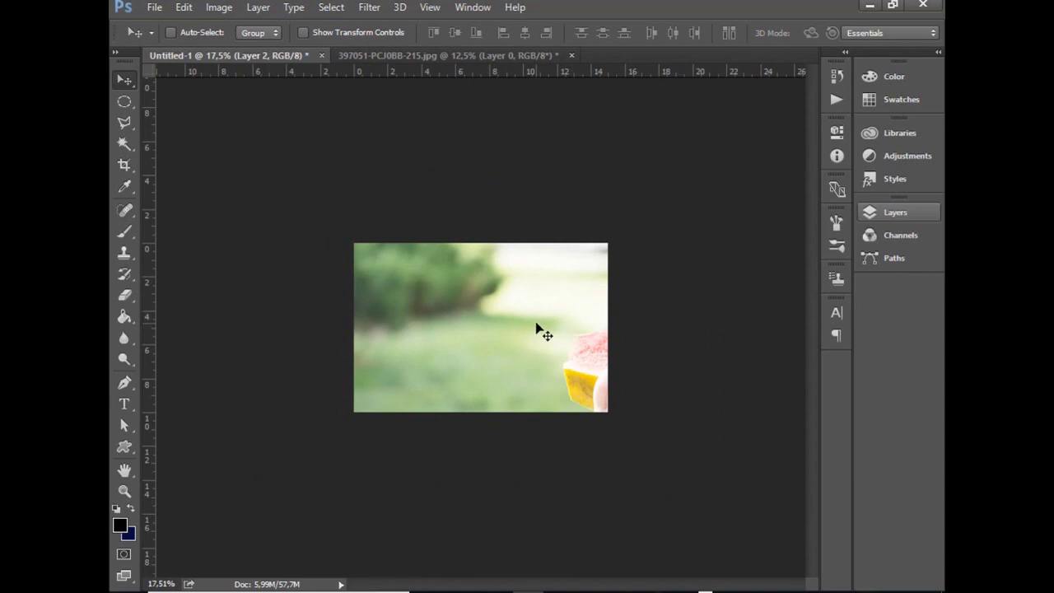
Free-transform the photo, resizing and positioning it to cover the frame area
{"action": "key", "text": "ctrl+t"}
{"action": "mouse_move", "coordinate": [699, 197]}
{"action": "left_mouse_down"}
{"action": "mouse_move", "coordinate": [539, 219]}
{"action": "mouse_move", "coordinate": [744, 144]}
{"action": "left_mouse_up"}
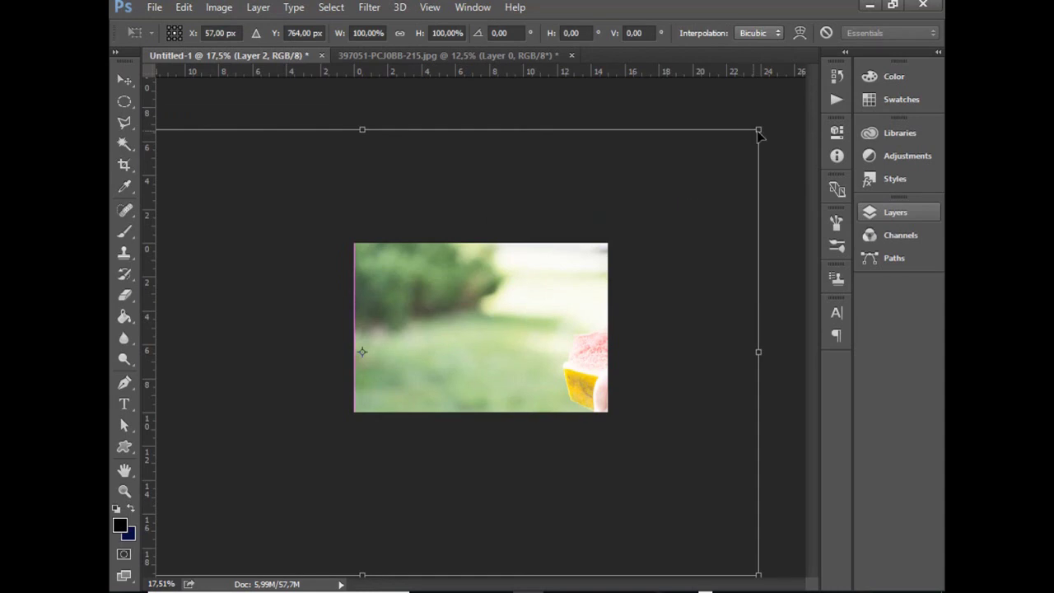
{"action": "mouse_move", "coordinate": [754, 130]}
{"action": "left_mouse_down"}
{"action": "mouse_move", "coordinate": [549, 256]}
{"action": "mouse_move", "coordinate": [343, 361]}
{"action": "left_mouse_up"}
{"action": "mouse_move", "coordinate": [280, 422]}
{"action": "left_mouse_down"}
{"action": "mouse_move", "coordinate": [458, 361]}
{"action": "mouse_move", "coordinate": [619, 261]}
{"action": "left_mouse_up"}
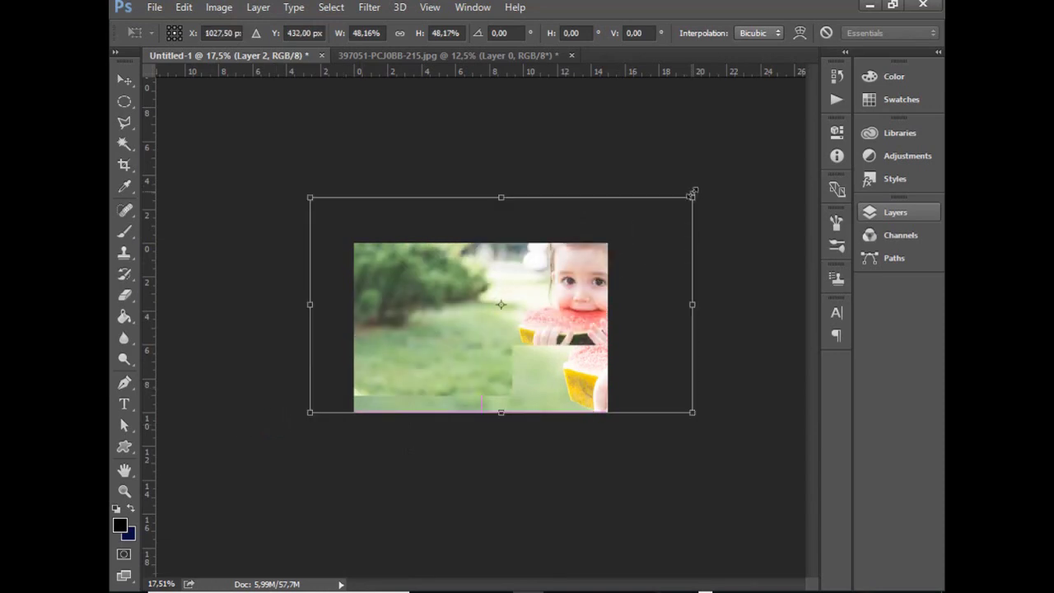
{"action": "scroll", "coordinate": [541, 332], "scroll_direction": "up", "scroll_amount": 2}
{"action": "scroll", "coordinate": [541, 332], "scroll_direction": "up", "scroll_amount": 1}
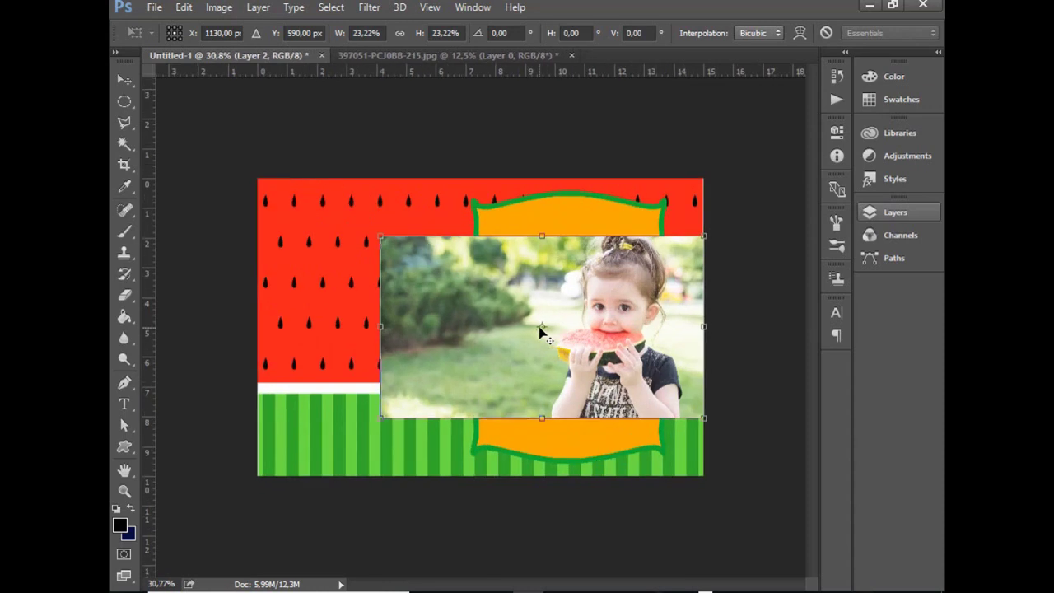
{"action": "left_click_drag", "start_coordinate": [541, 331], "coordinate": [507, 332]}
{"action": "scroll", "coordinate": [507, 333], "scroll_direction": "up", "scroll_amount": 1}
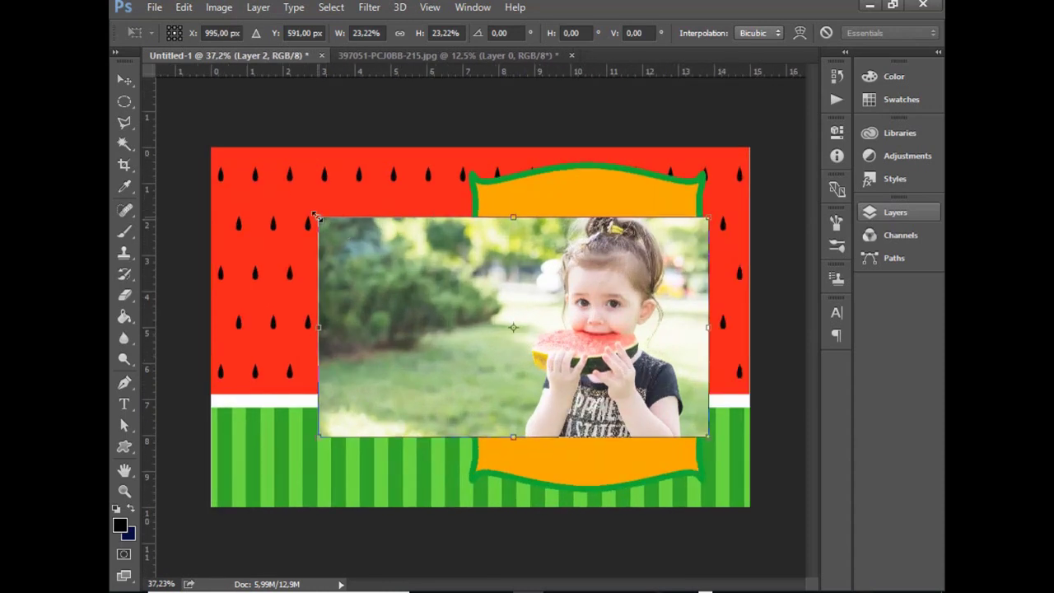
{"action": "mouse_move", "coordinate": [317, 217]}
{"action": "left_mouse_down"}
{"action": "mouse_move", "coordinate": [214, 165]}
{"action": "mouse_move", "coordinate": [801, 323]}
{"action": "left_mouse_up"}
{"action": "left_click_drag", "start_coordinate": [750, 182], "coordinate": [758, 162]}
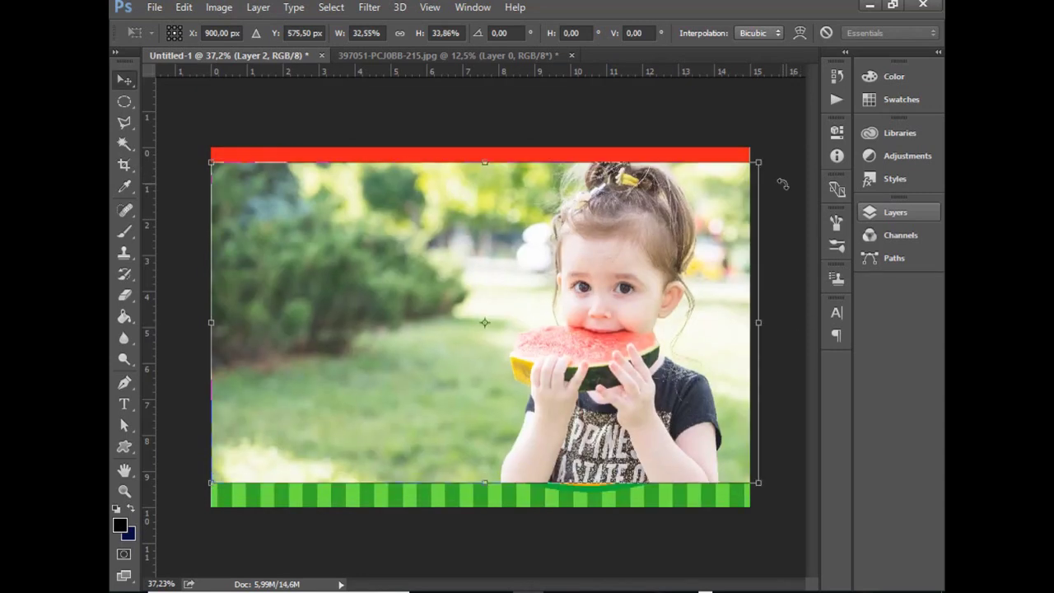
{"action": "key", "text": "Return"}
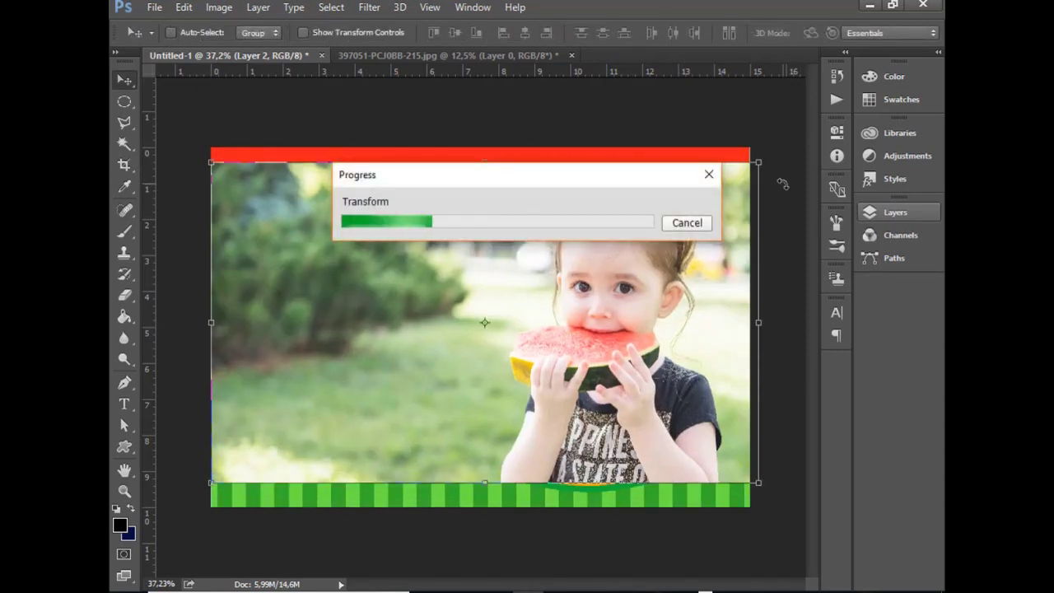
Clip Layer 2 into the green-bordered frame, nudge it left, and close the photo document
{"action": "left_click", "coordinate": [897, 212]}
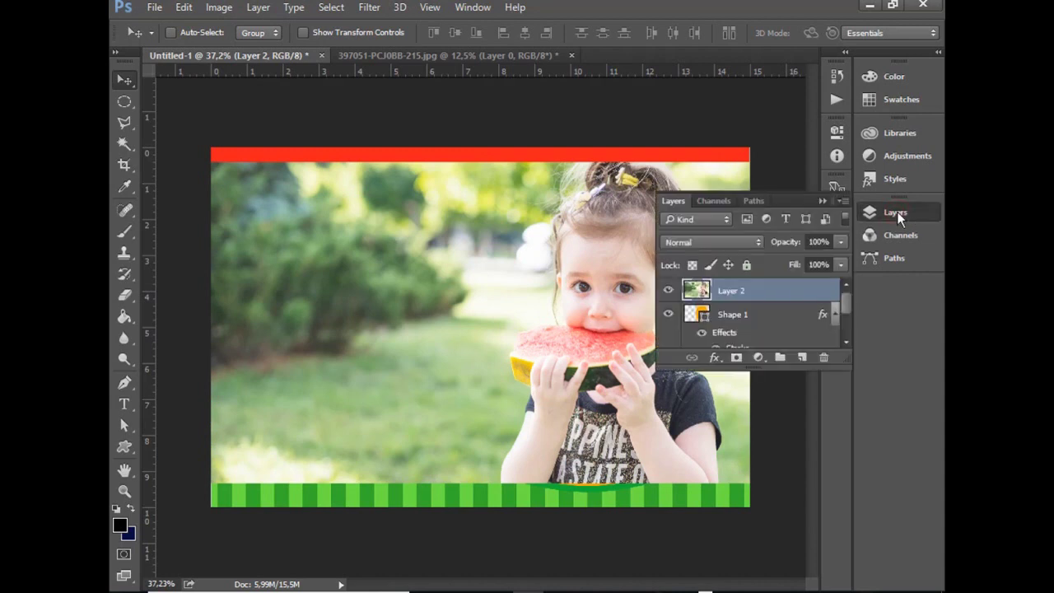
{"action": "right_click", "coordinate": [766, 293]}
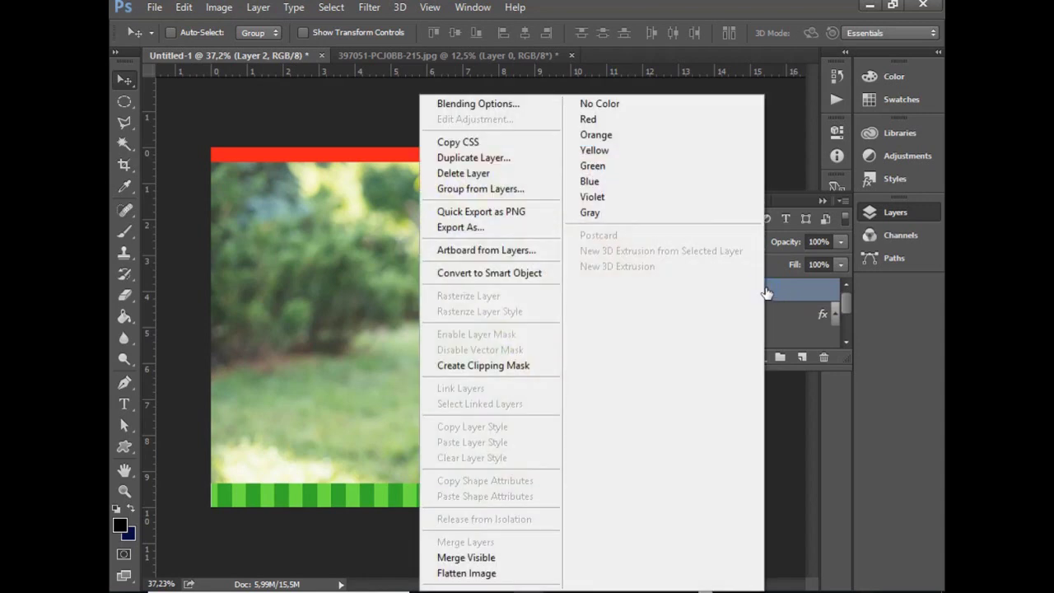
{"action": "left_click", "coordinate": [510, 366]}
{"action": "left_click", "coordinate": [913, 213]}
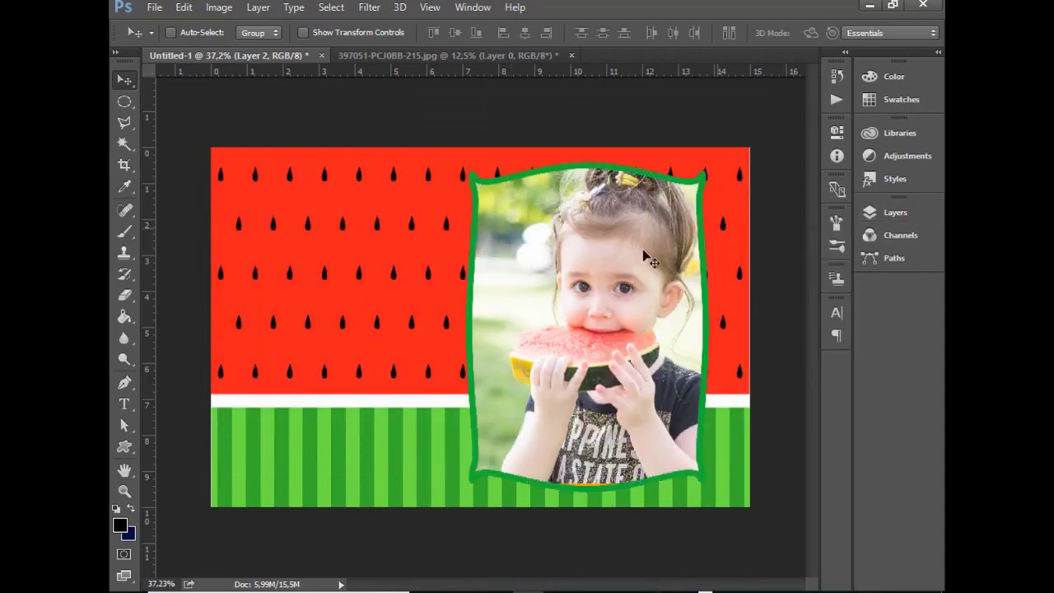
{"action": "left_click_drag", "start_coordinate": [614, 249], "coordinate": [591, 253]}
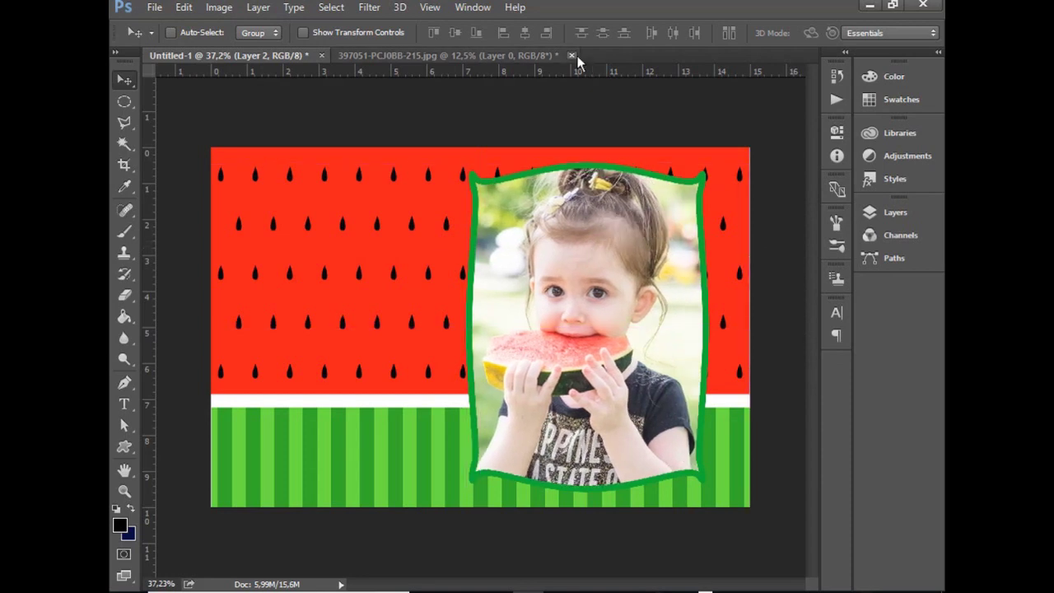
{"action": "left_click", "coordinate": [571, 55]}
Open Magali PNG.png and drag the cartoon layer onto the Untitled-1 tab
{"action": "left_click", "coordinate": [153, 8]}
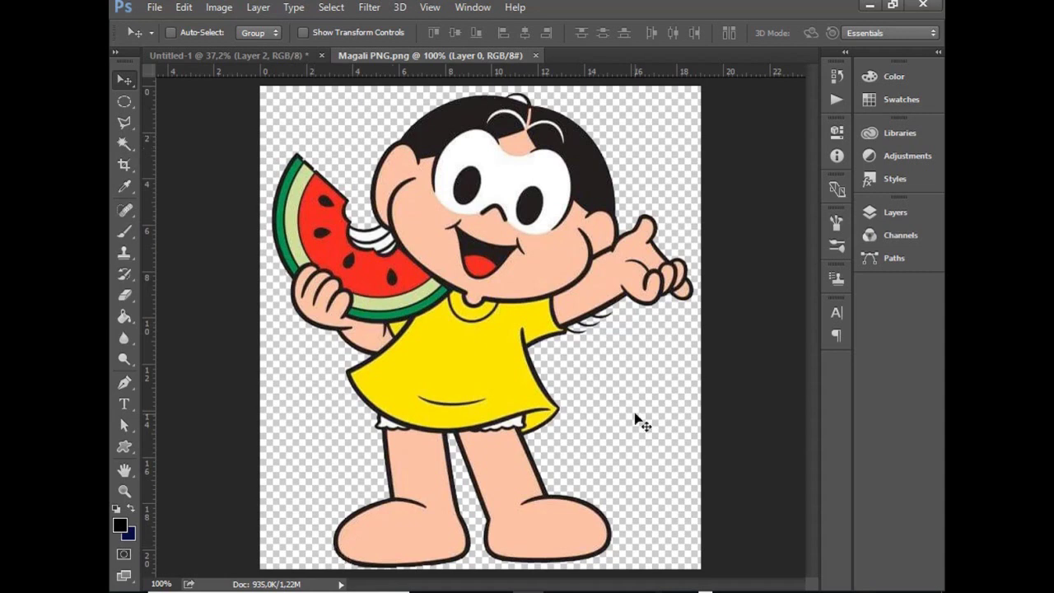
{"action": "left_click", "coordinate": [909, 213]}
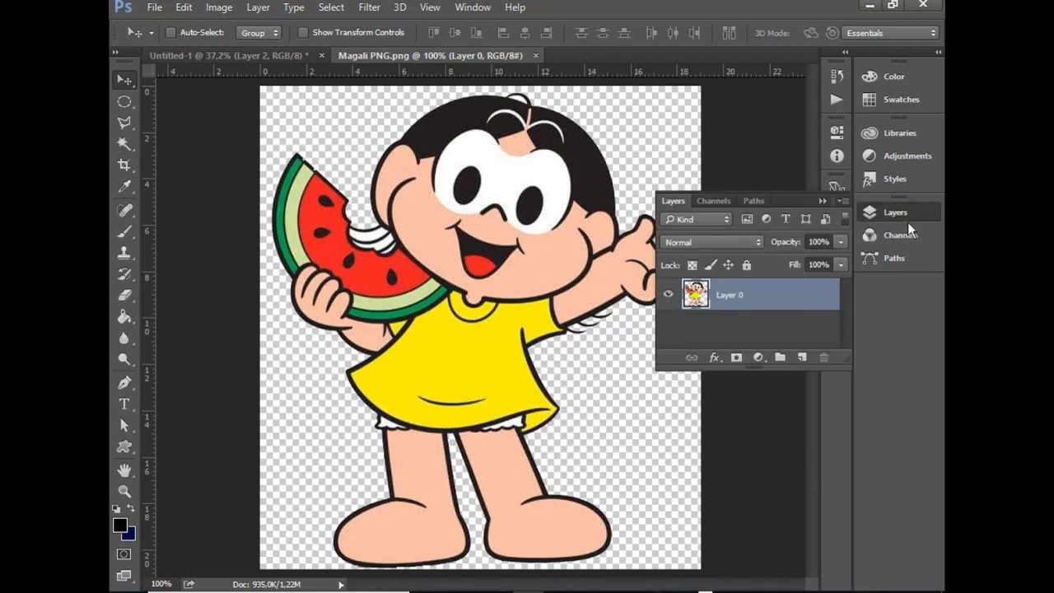
{"action": "left_click", "coordinate": [905, 215]}
{"action": "left_click_drag", "start_coordinate": [499, 237], "coordinate": [243, 57]}
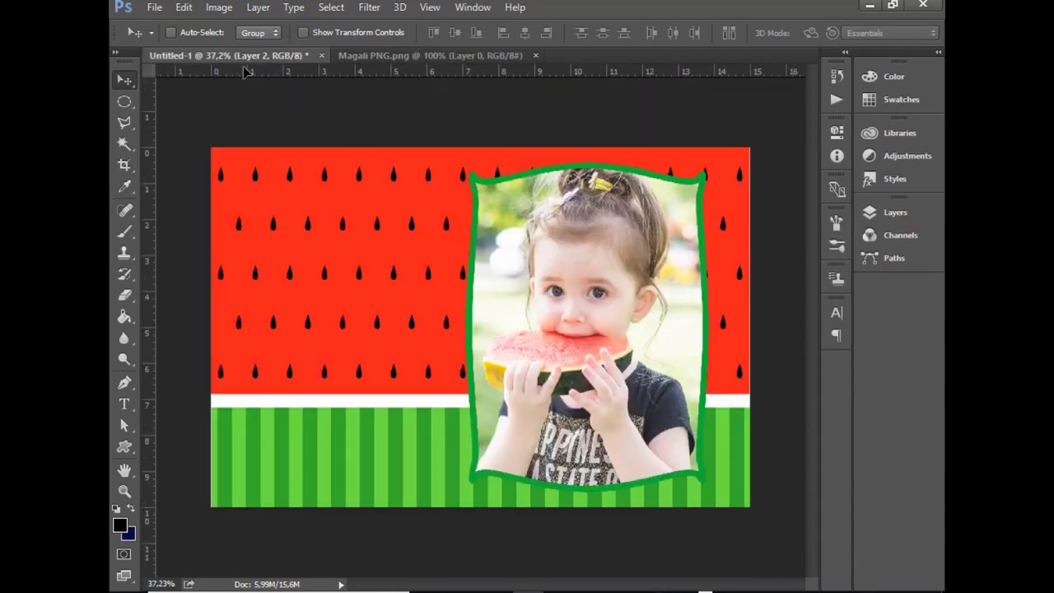
Drag the Magali cartoon into the watermelon card at its lower left
{"action": "left_click_drag", "start_coordinate": [243, 58], "coordinate": [370, 319]}
{"action": "left_click_drag", "start_coordinate": [371, 226], "coordinate": [388, 313]}
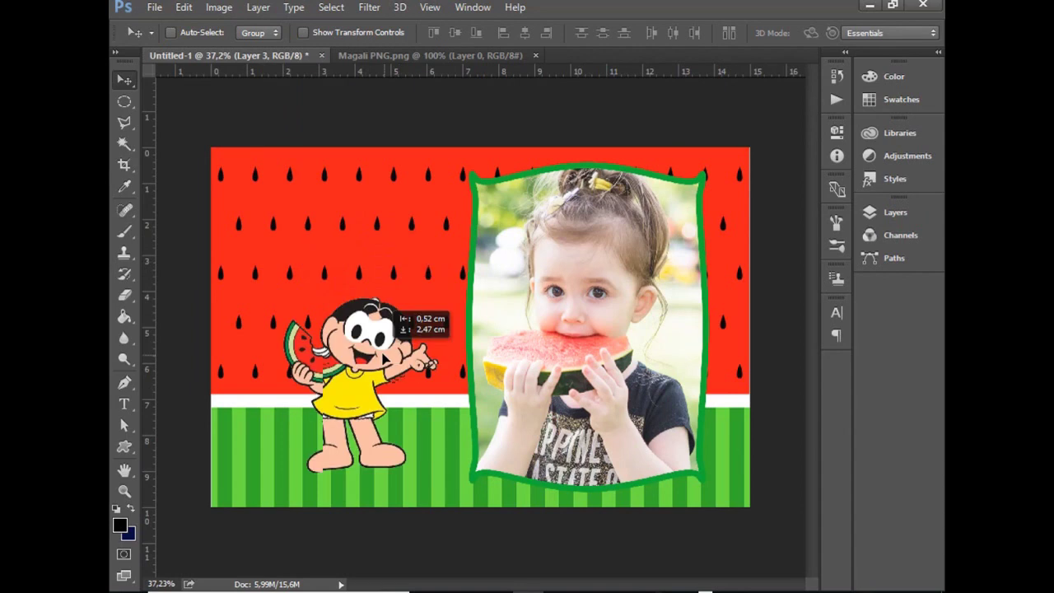
{"action": "left_click_drag", "start_coordinate": [383, 356], "coordinate": [395, 364]}
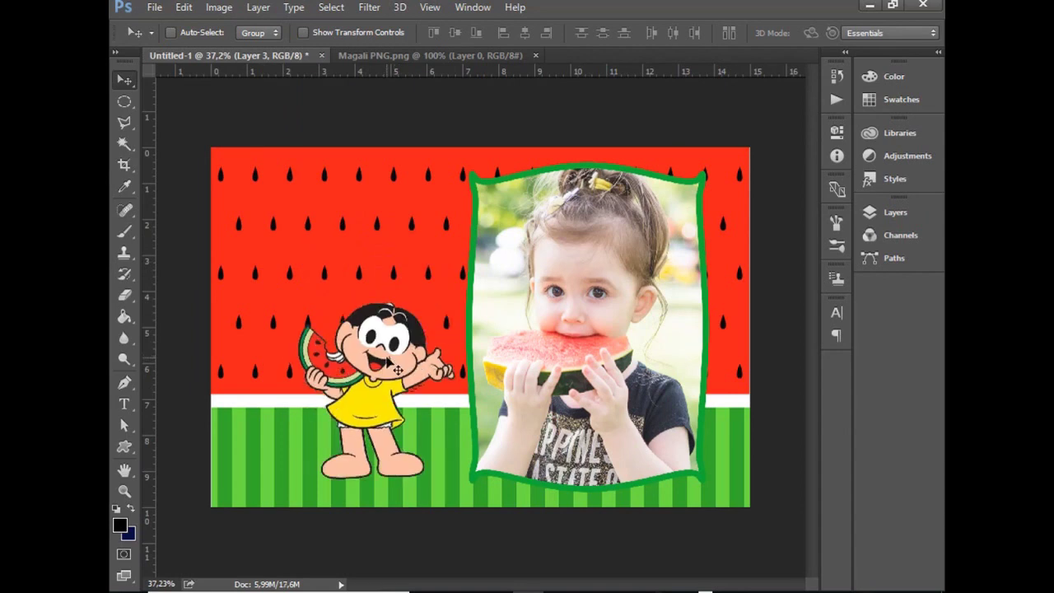
Scale the Magali cartoon up to about 154% and move it left of the photo frame
{"action": "key", "text": "ctrl+t"}
{"action": "left_click_drag", "start_coordinate": [459, 295], "coordinate": [562, 220]}
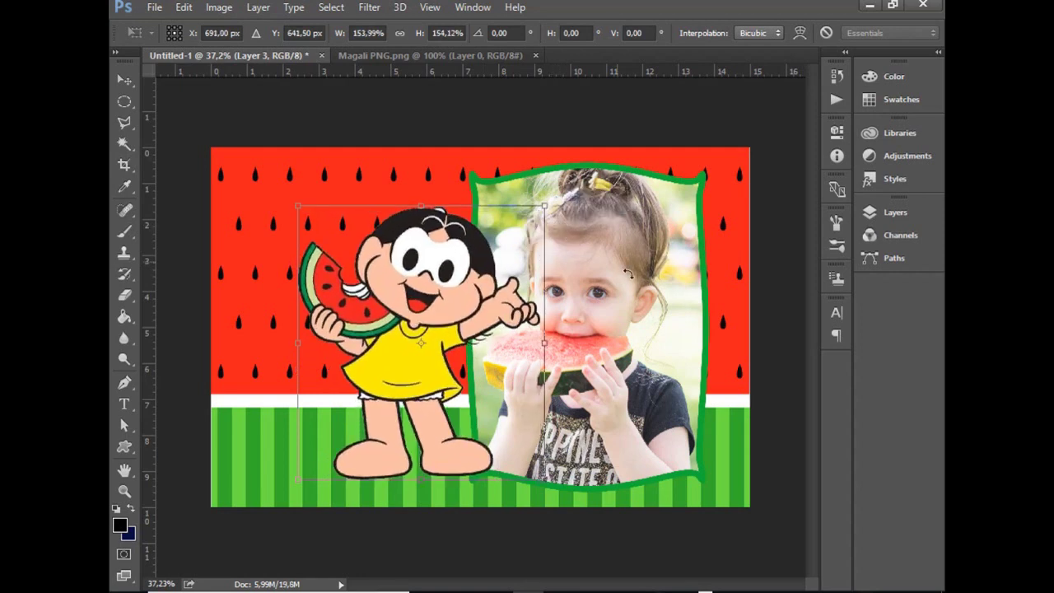
{"action": "key", "text": "Return"}
{"action": "left_click_drag", "start_coordinate": [478, 285], "coordinate": [426, 293]}
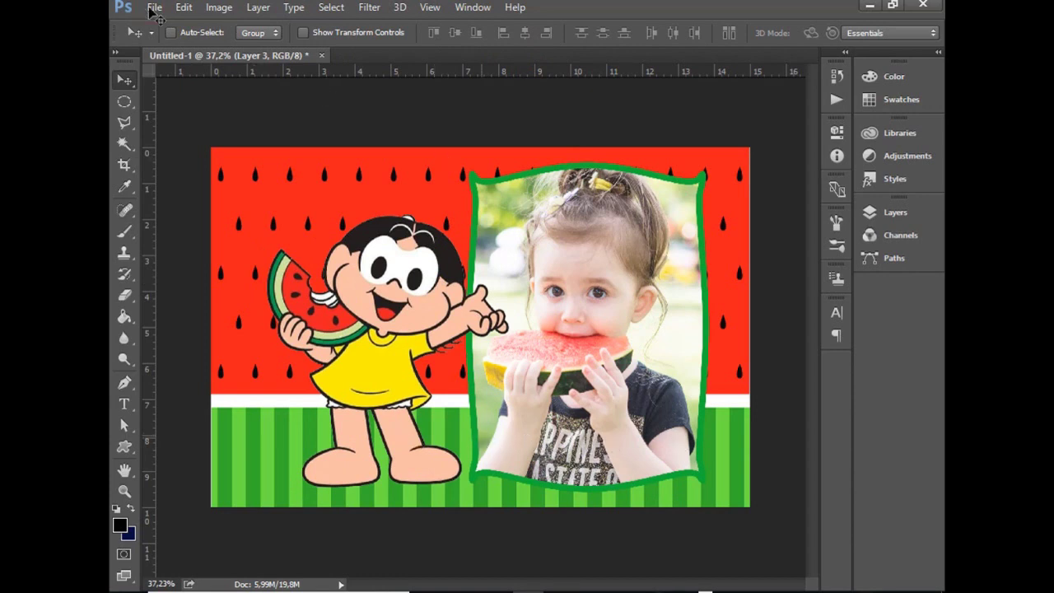
Open the unnamed.png logo and drop it into the card over the photo's bottom
{"action": "left_click", "coordinate": [154, 8]}
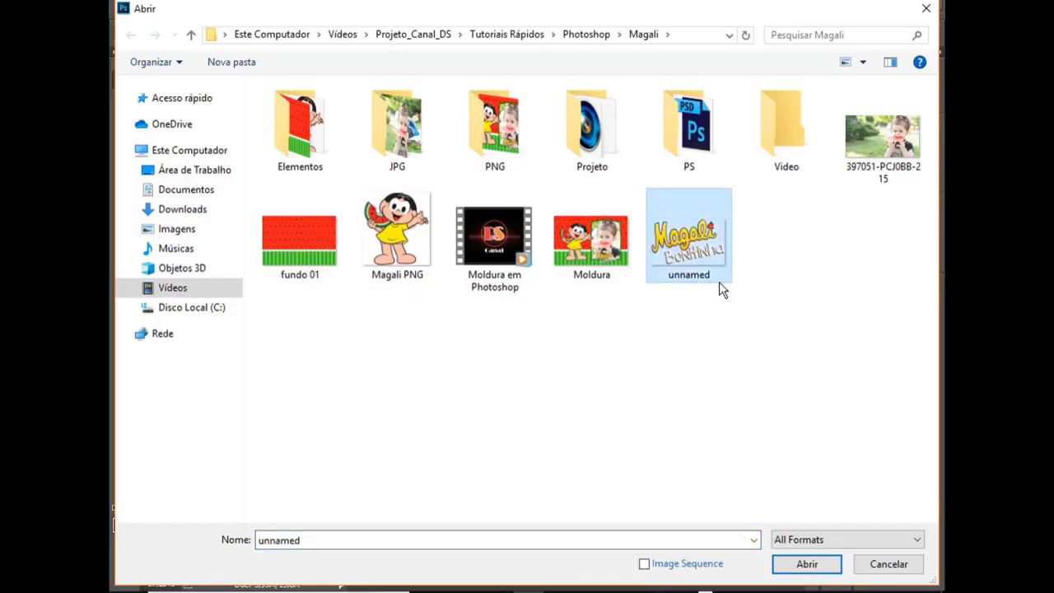
{"action": "left_click", "coordinate": [807, 564]}
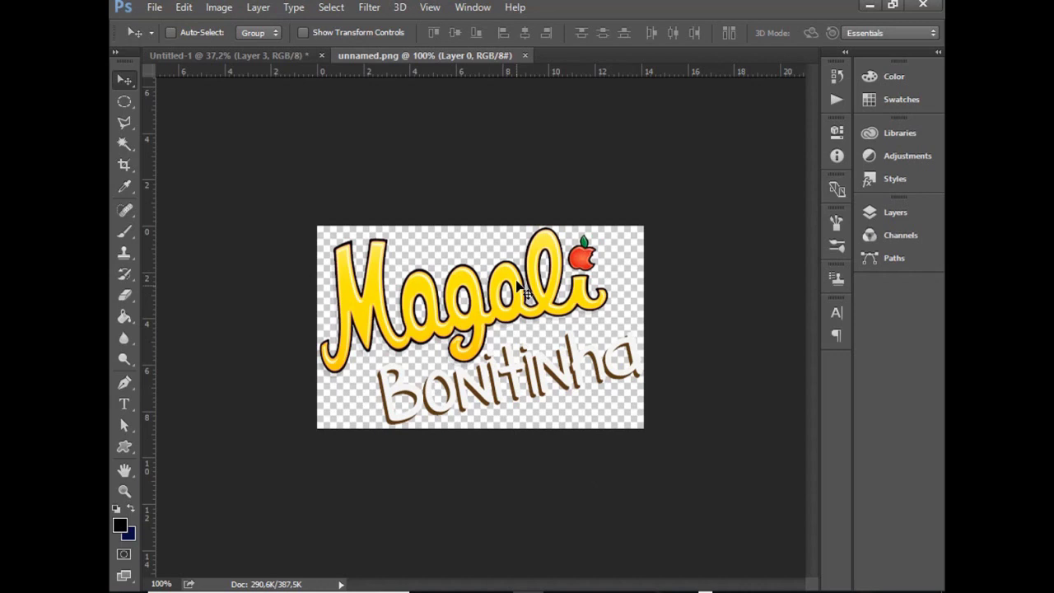
{"action": "mouse_move", "coordinate": [483, 244]}
{"action": "left_mouse_down"}
{"action": "mouse_move", "coordinate": [245, 62]}
{"action": "mouse_move", "coordinate": [596, 436]}
{"action": "left_mouse_up"}
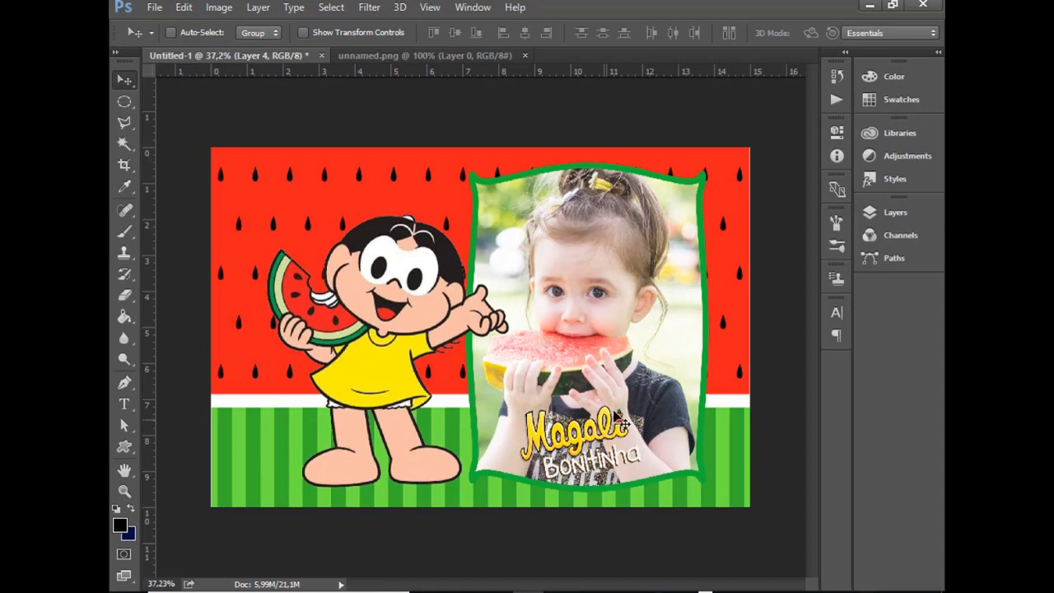
Scale the Magali Bonitinha logo to about 120%, nudge it right, and show the layer list
{"action": "key", "text": "ctrl+t"}
{"action": "mouse_move", "coordinate": [640, 405]}
{"action": "left_mouse_down"}
{"action": "mouse_move", "coordinate": [679, 383]}
{"action": "mouse_move", "coordinate": [627, 427]}
{"action": "left_mouse_up"}
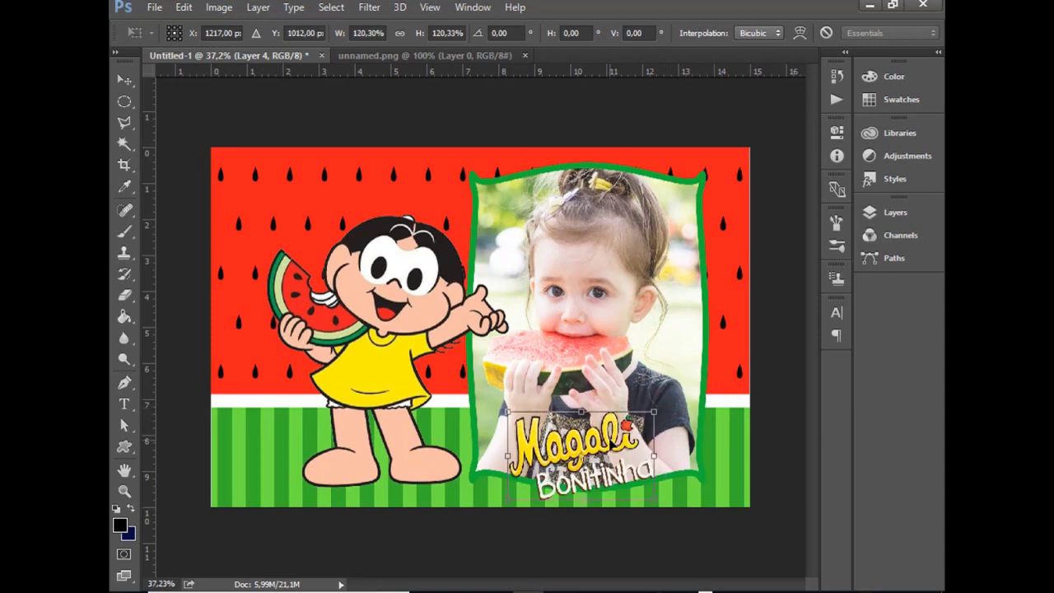
{"action": "key", "text": "Return"}
{"action": "left_click_drag", "start_coordinate": [606, 443], "coordinate": [623, 449]}
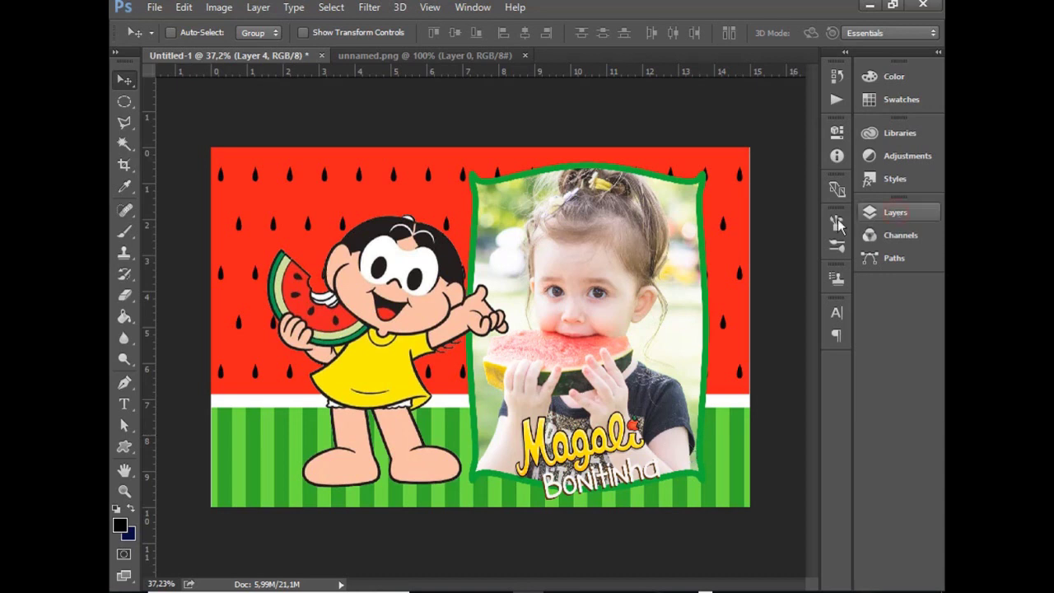
{"action": "left_click", "coordinate": [895, 213]}
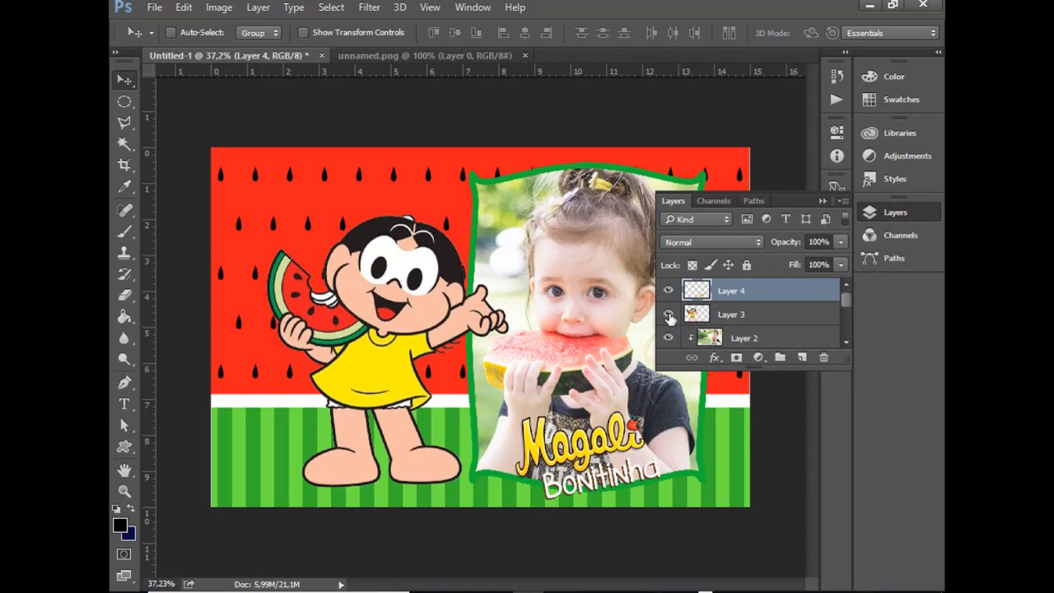
{"action": "left_click", "coordinate": [668, 315]}
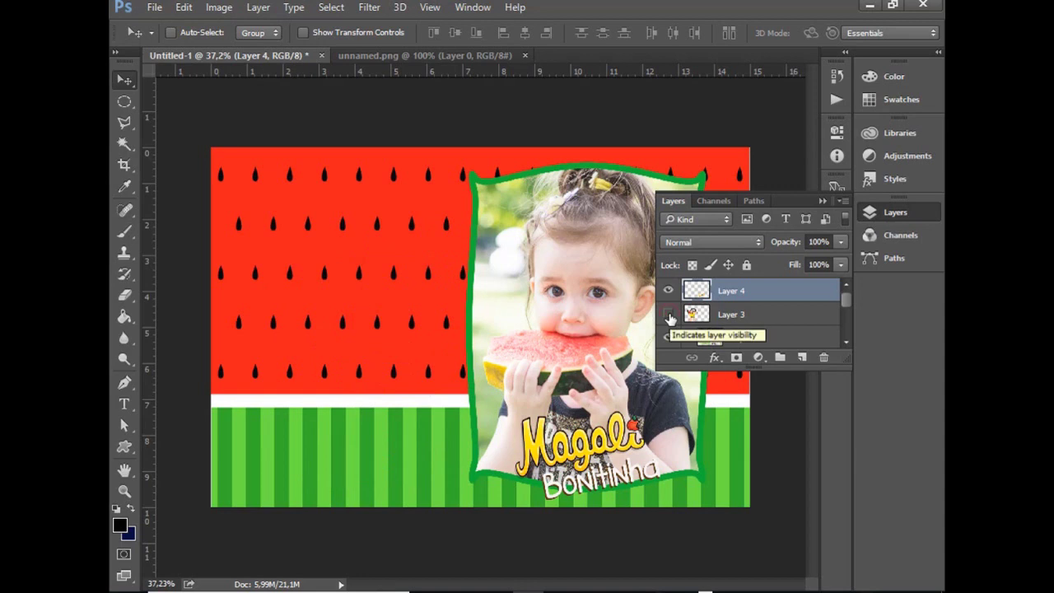
{"action": "left_click", "coordinate": [669, 315]}
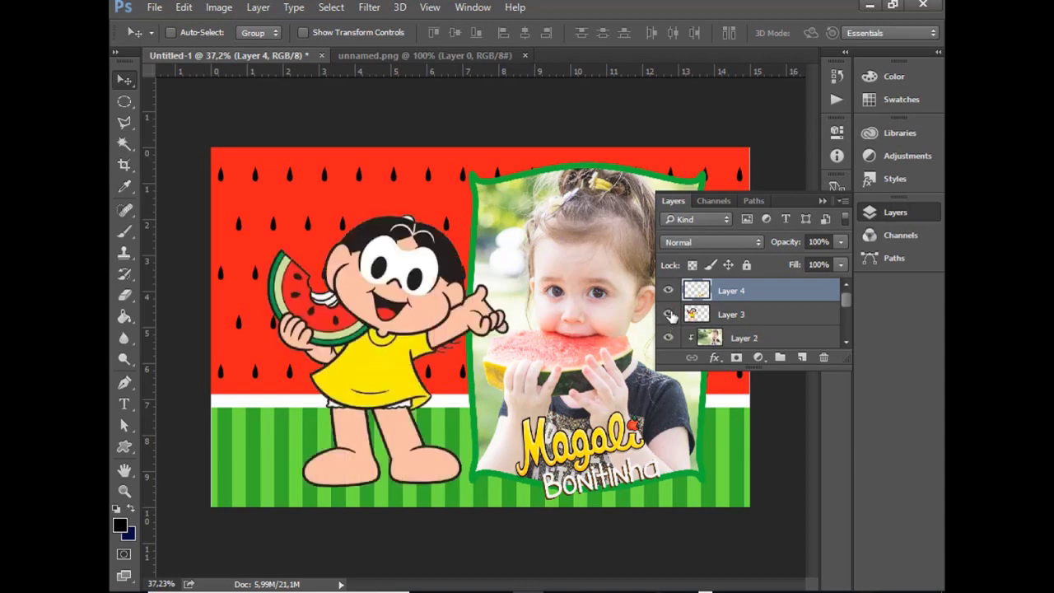
{"action": "left_click", "coordinate": [667, 338]}
{"action": "left_click", "coordinate": [667, 337]}
Close unnamed.png, then Save As a PNG named 'Foto', accepting the PNG options
{"action": "left_click", "coordinate": [524, 55]}
{"action": "left_click", "coordinate": [152, 10]}
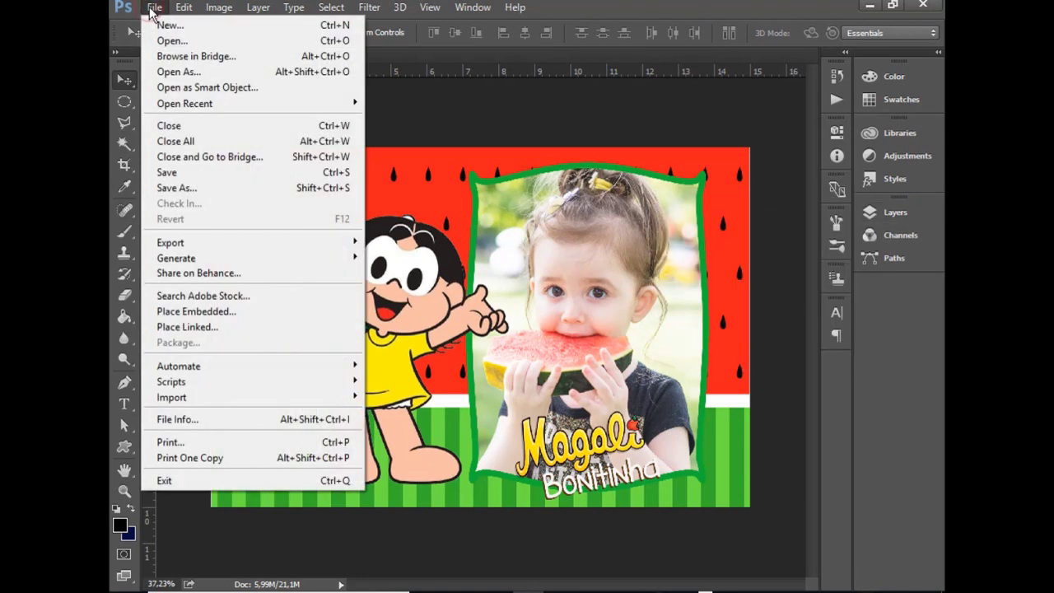
{"action": "left_click", "coordinate": [200, 190]}
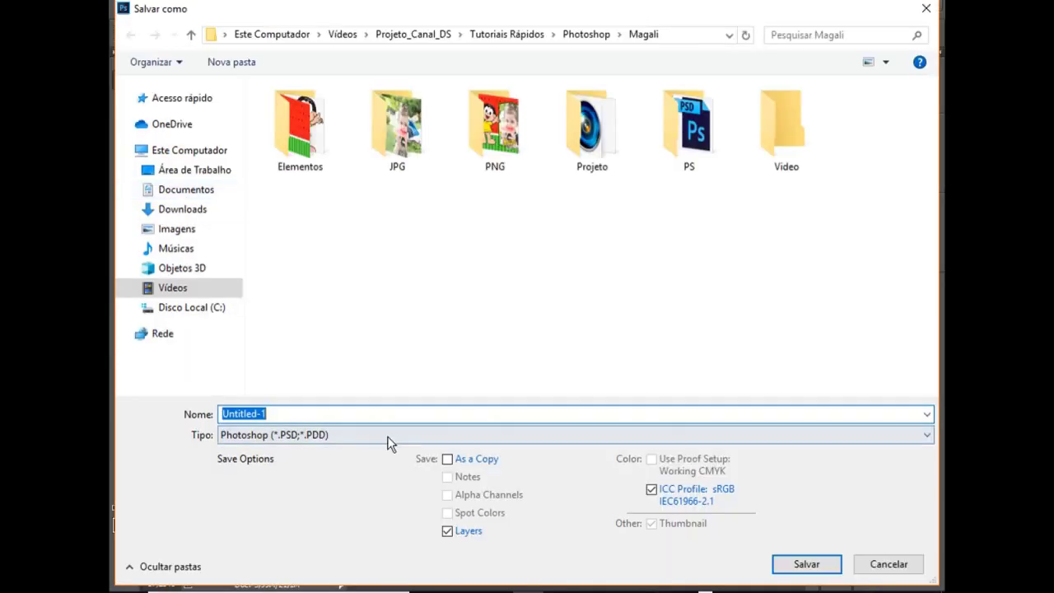
{"action": "left_click", "coordinate": [451, 445]}
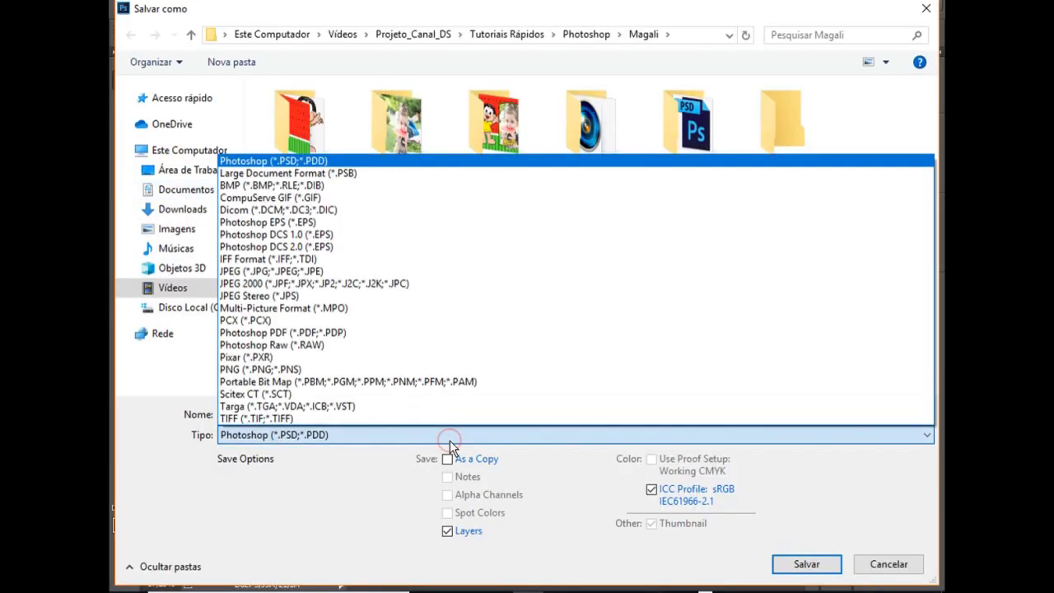
{"action": "left_click", "coordinate": [276, 370]}
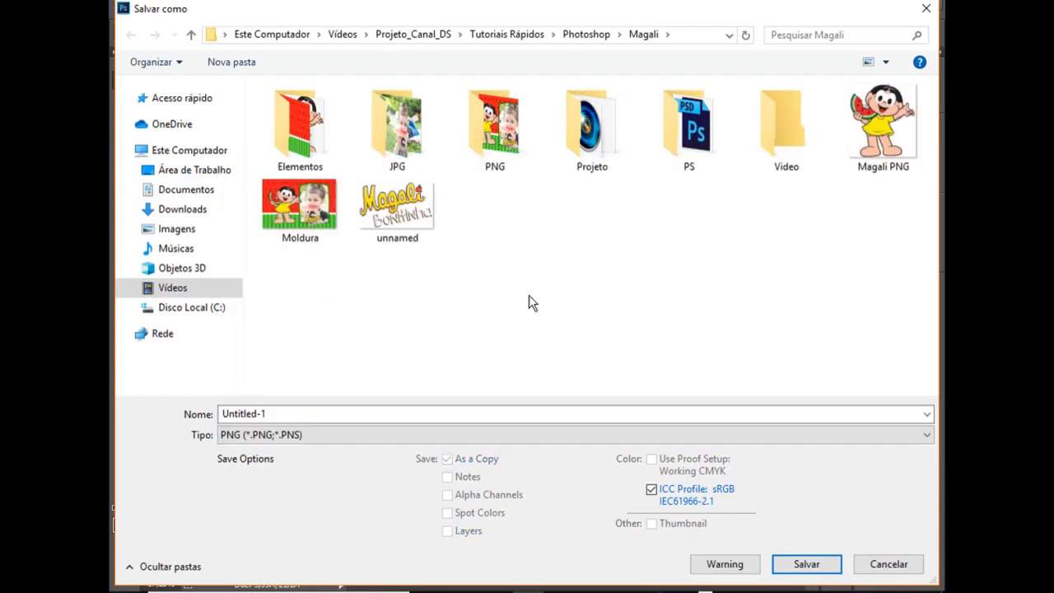
{"action": "left_click", "coordinate": [316, 413]}
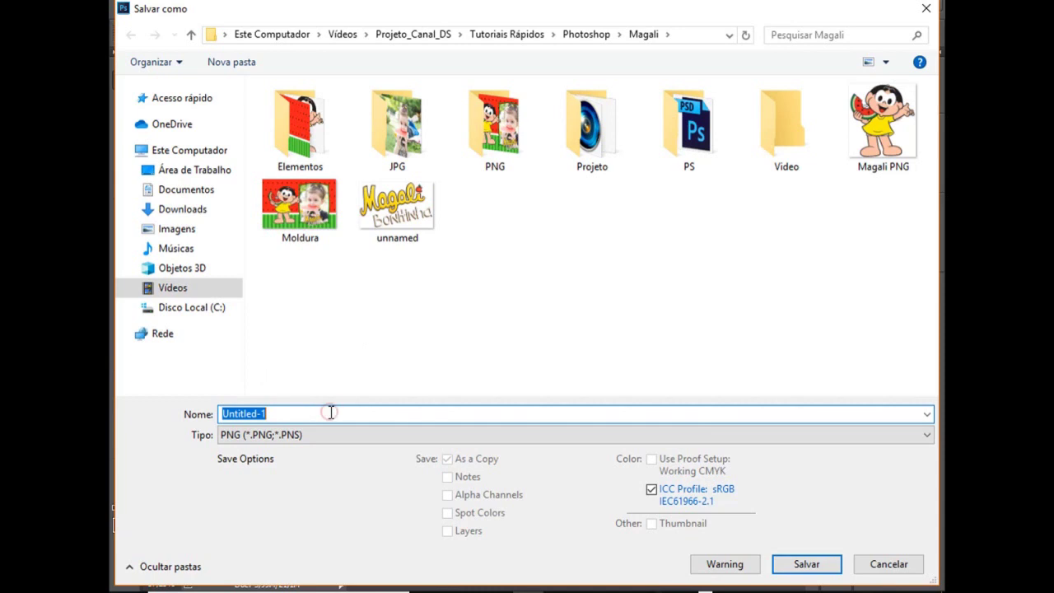
{"action": "type", "text": "Foto"}
{"action": "key", "text": "Return"}
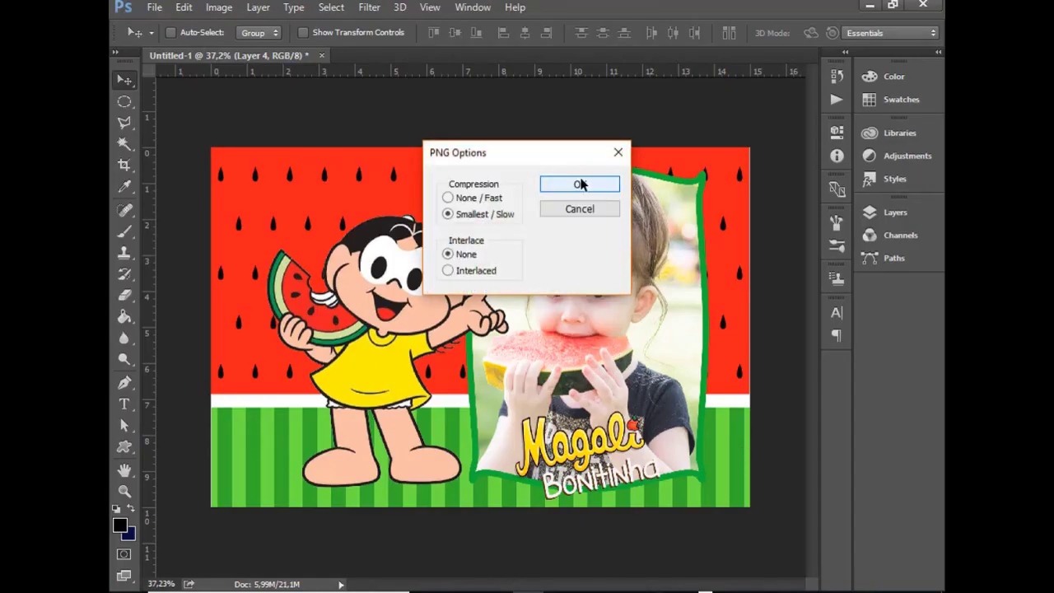
{"action": "left_click", "coordinate": [580, 184]}
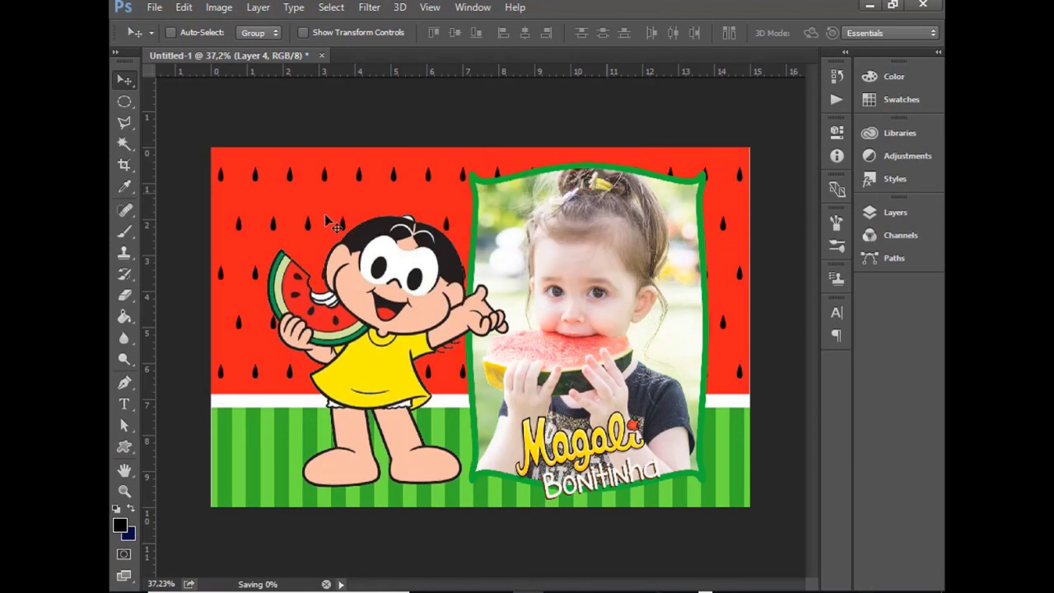
Open the saved Foto image in Photoshop
{"action": "left_click", "coordinate": [153, 9]}
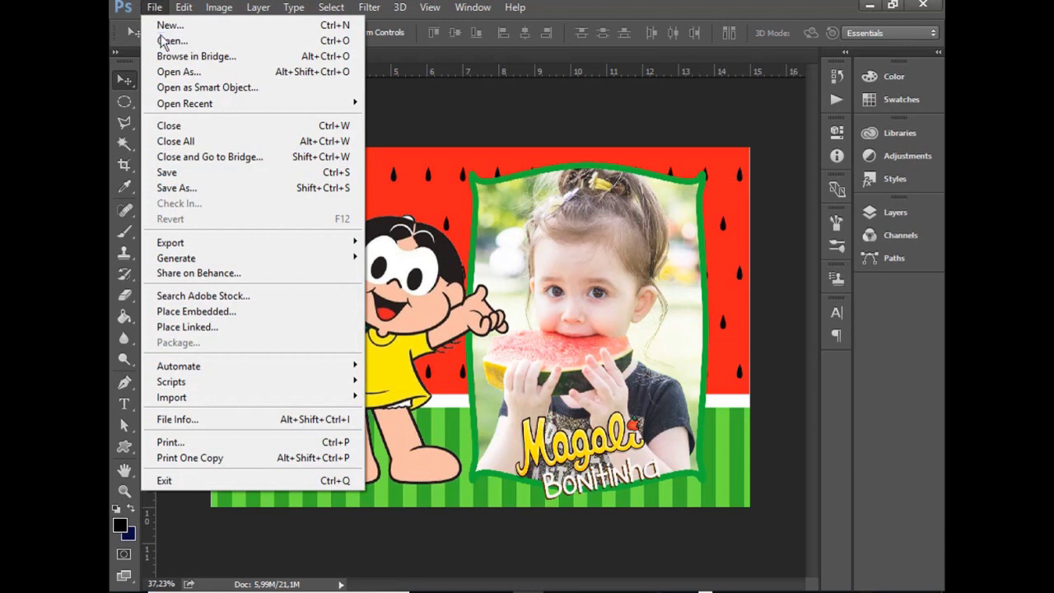
{"action": "left_click", "coordinate": [168, 41]}
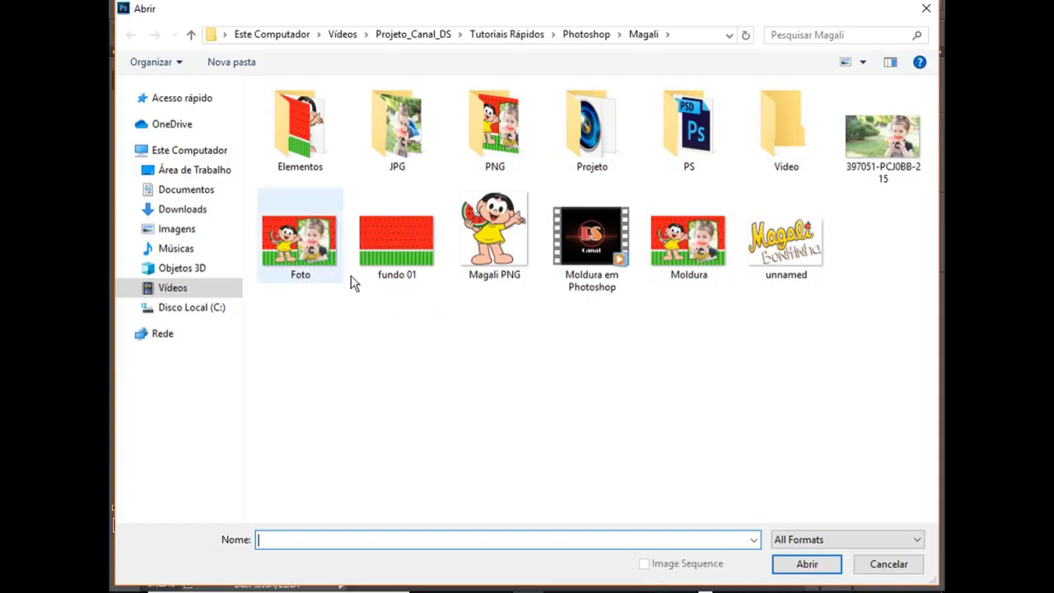
{"action": "left_click", "coordinate": [293, 246]}
{"action": "left_click", "coordinate": [815, 565]}
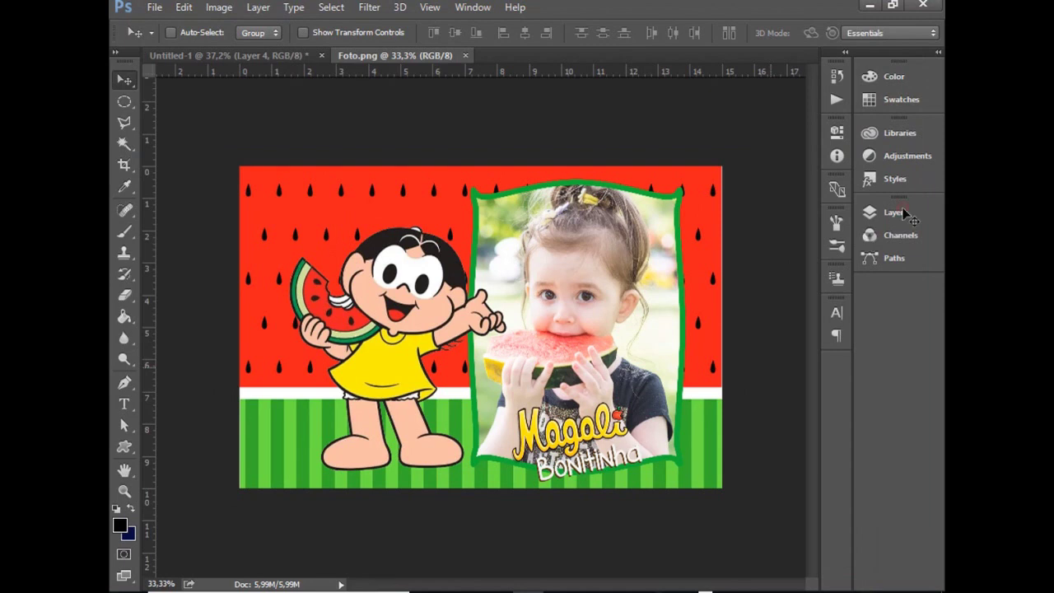
Unlock Foto's Background layer into Layer 0 and test moving it around the canvas
{"action": "key", "text": "F7"}
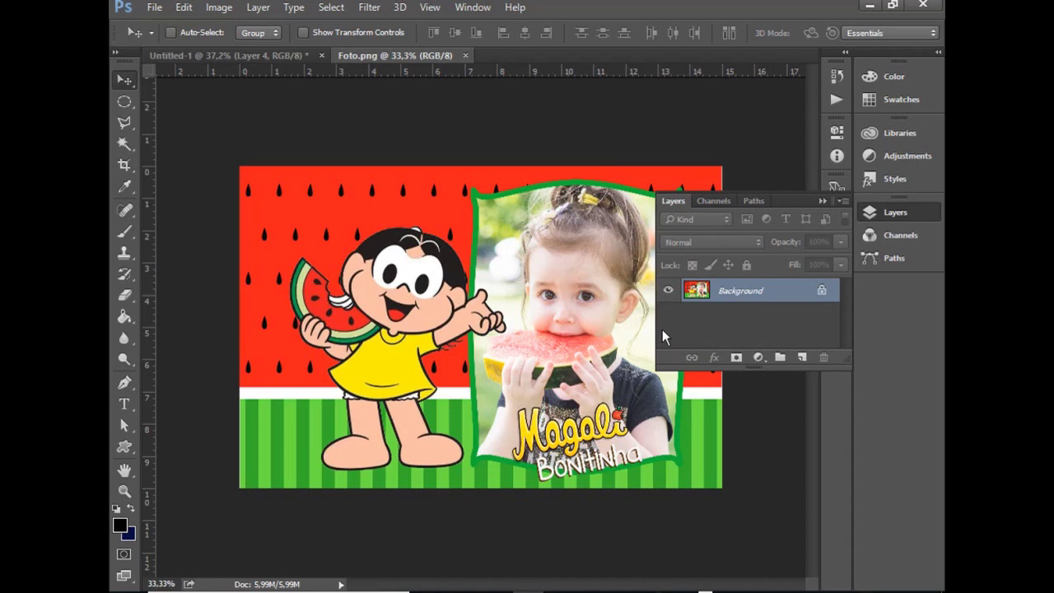
{"action": "left_click", "coordinate": [820, 289]}
{"action": "left_click", "coordinate": [913, 209]}
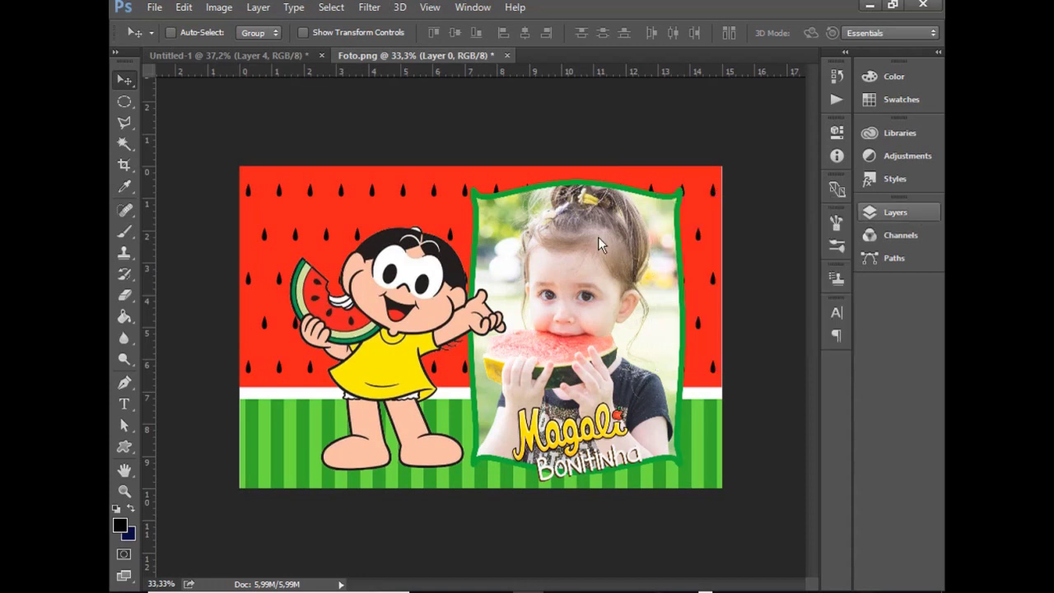
{"action": "mouse_move", "coordinate": [454, 243]}
{"action": "left_mouse_down"}
{"action": "mouse_move", "coordinate": [370, 250]}
{"action": "mouse_move", "coordinate": [427, 387]}
{"action": "left_mouse_up"}
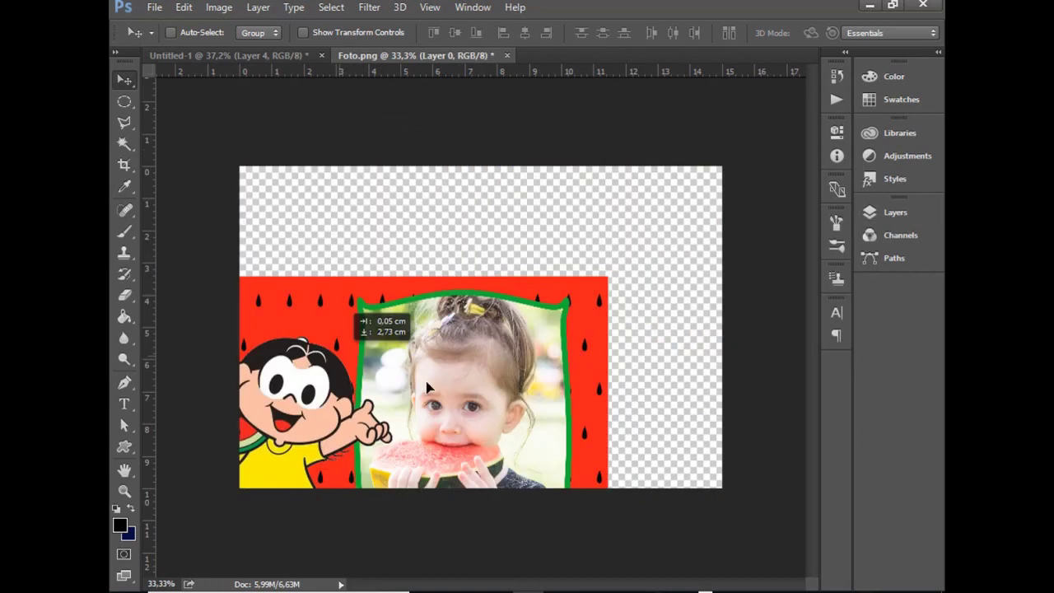
{"action": "mouse_move", "coordinate": [427, 387]}
{"action": "left_mouse_down"}
{"action": "mouse_move", "coordinate": [402, 243]}
{"action": "mouse_move", "coordinate": [459, 247]}
{"action": "left_mouse_up"}
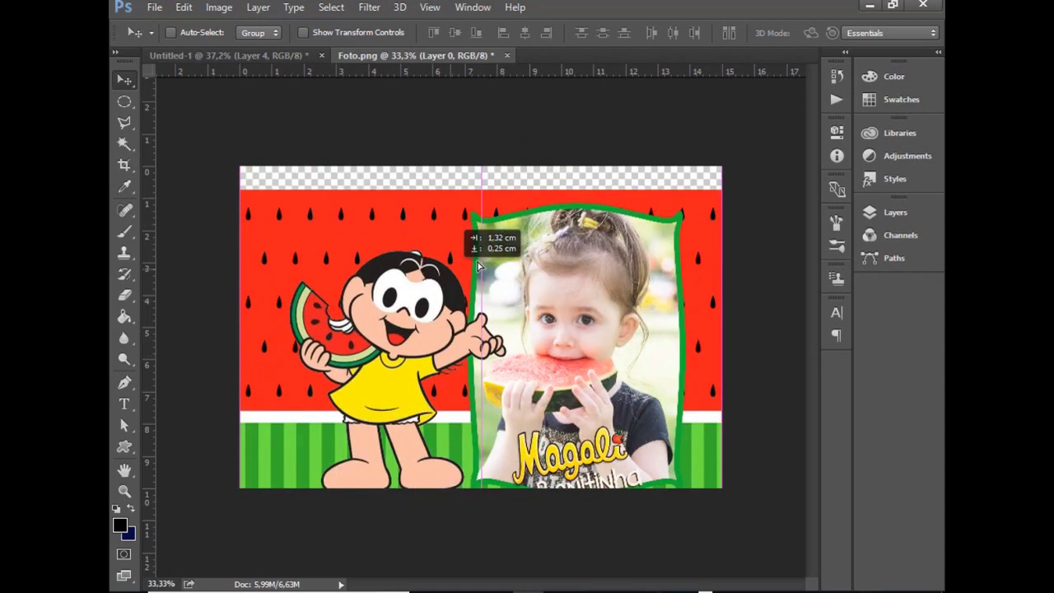
{"action": "left_click_drag", "start_coordinate": [458, 247], "coordinate": [459, 247]}
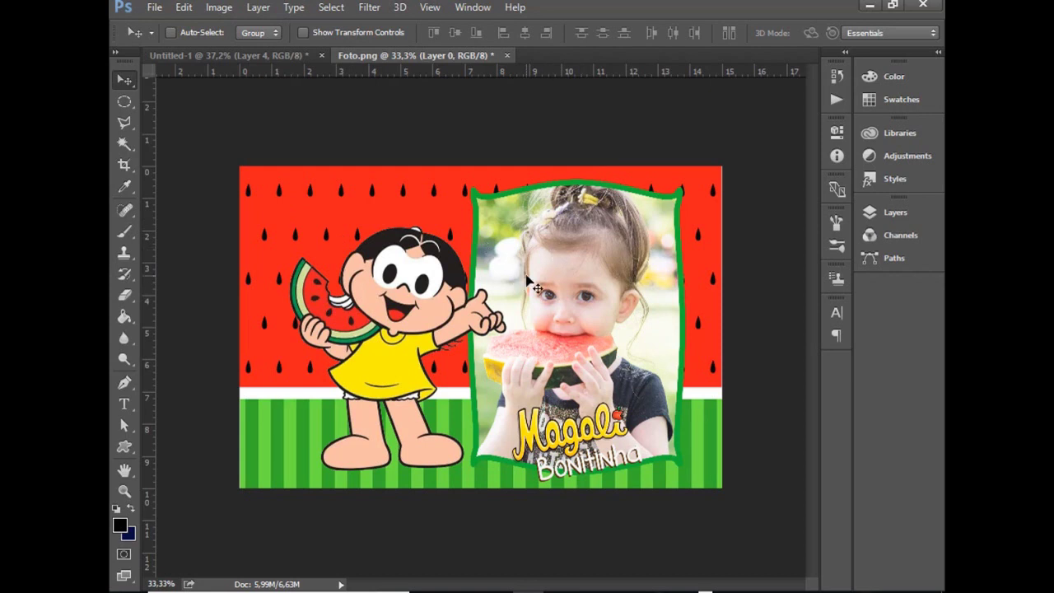
{"action": "left_click_drag", "start_coordinate": [520, 255], "coordinate": [514, 262]}
{"action": "left_click", "coordinate": [273, 56]}
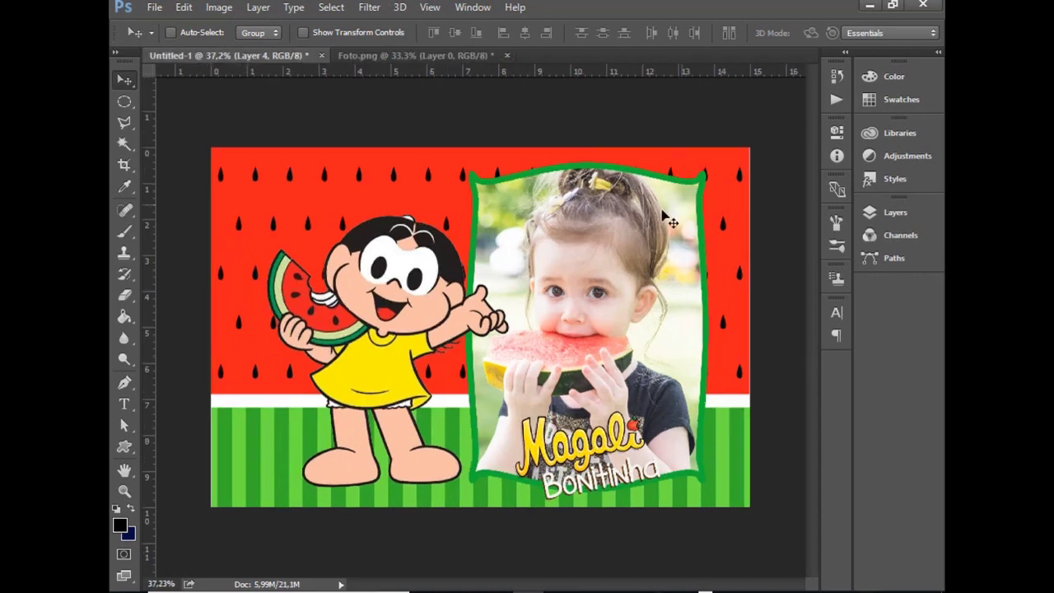
{"action": "left_click", "coordinate": [895, 212]}
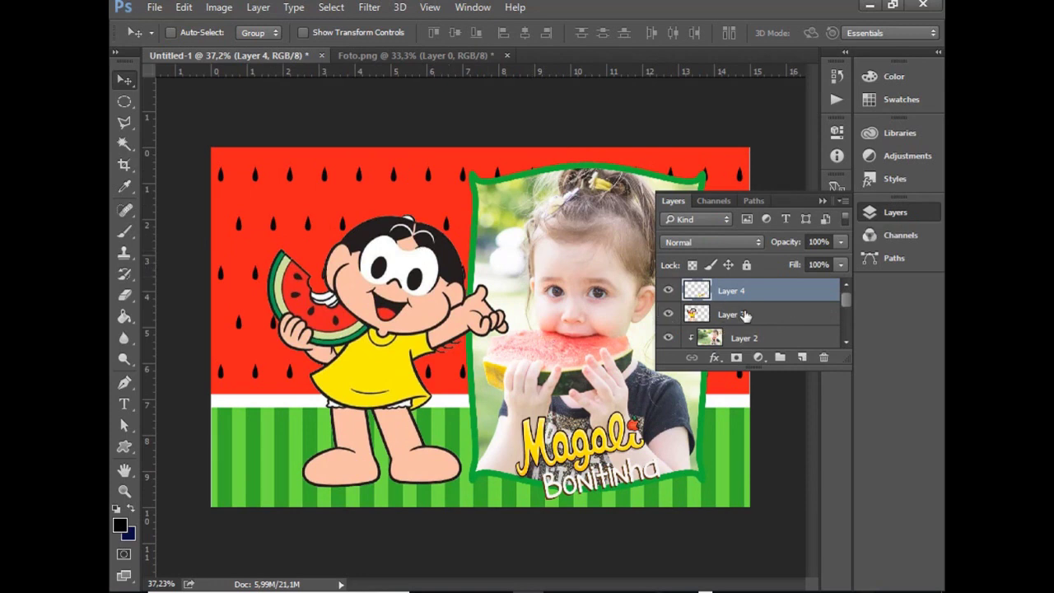
{"action": "left_click", "coordinate": [905, 213]}
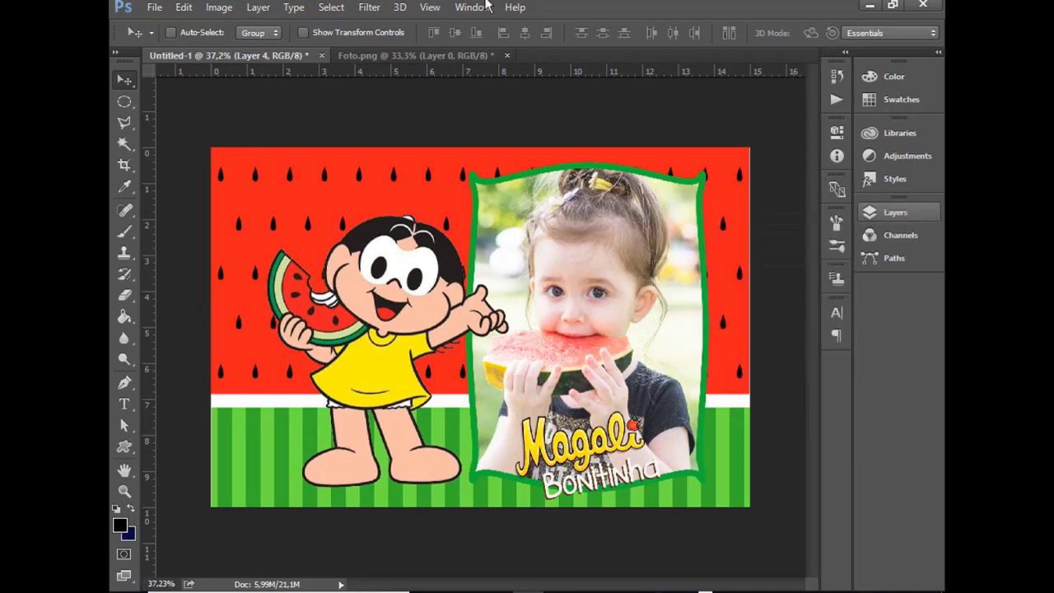
{"action": "left_click", "coordinate": [419, 56]}
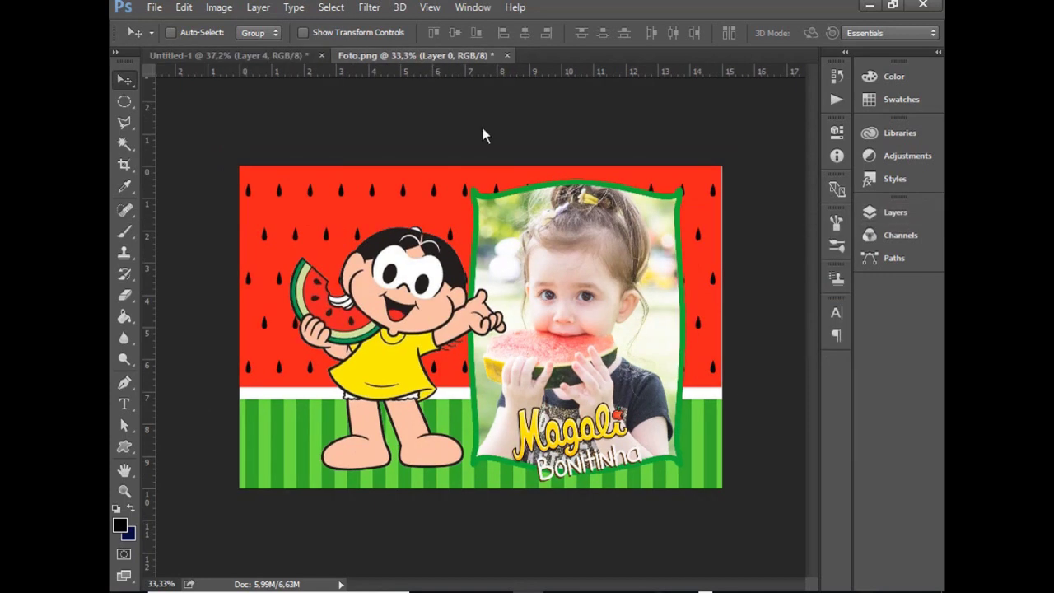